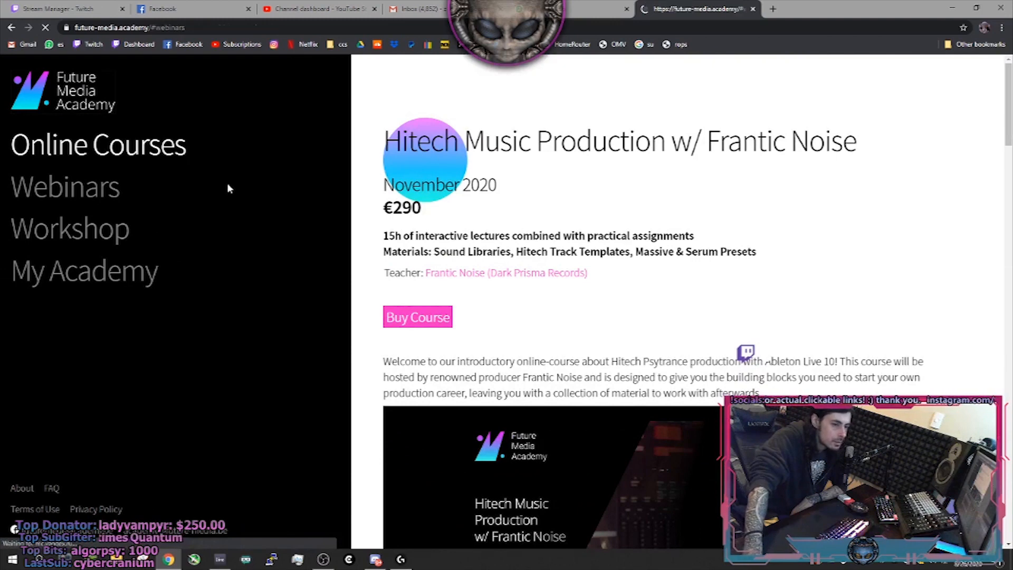
# Open the Topography of Psytrance Music webinar page and read its title and the description of the El Fua track breakdown
pyautogui.click(520, 135)
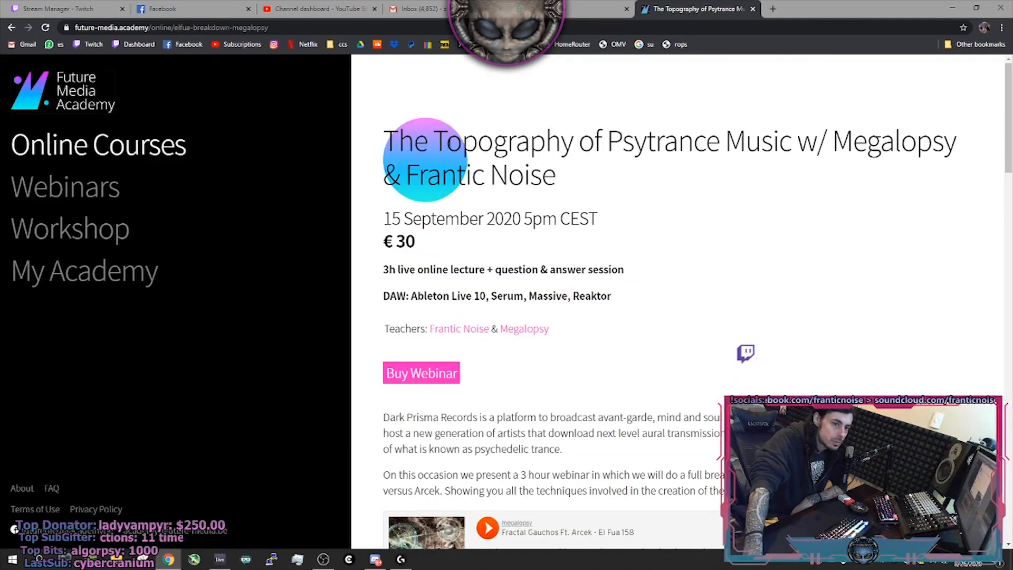
pyautogui.moveTo(394, 138); pyautogui.dragTo(596, 142)
pyautogui.doubleClick(673, 150)
pyautogui.doubleClick(528, 174)
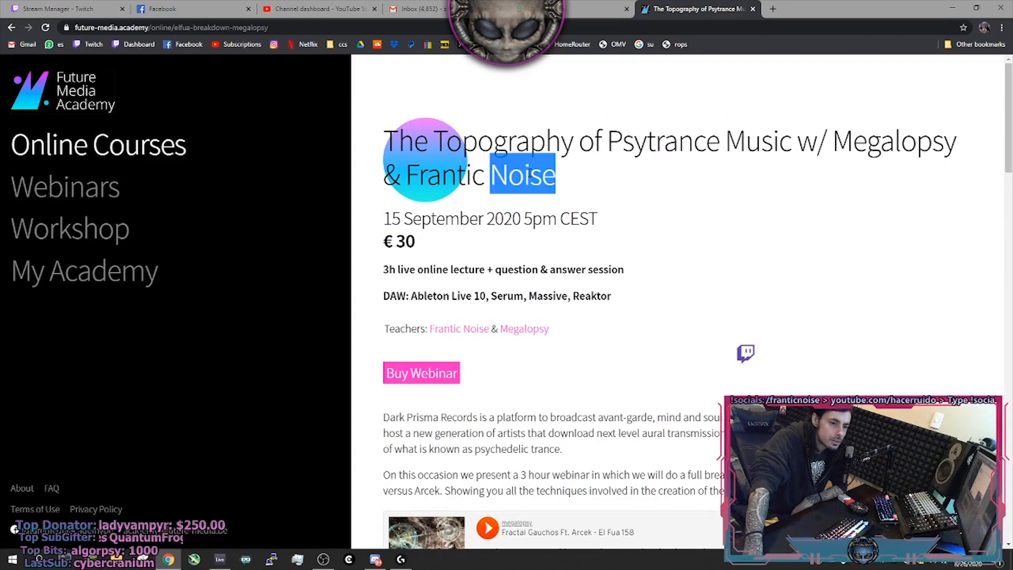
pyautogui.scroll(-6, 530, 172)
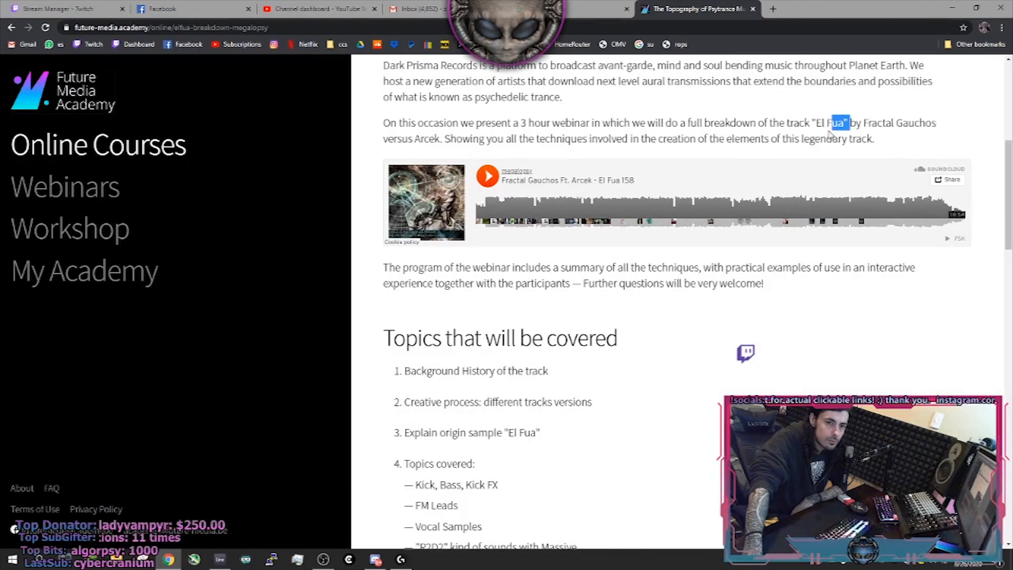
pyautogui.moveTo(831, 127); pyautogui.dragTo(799, 124)
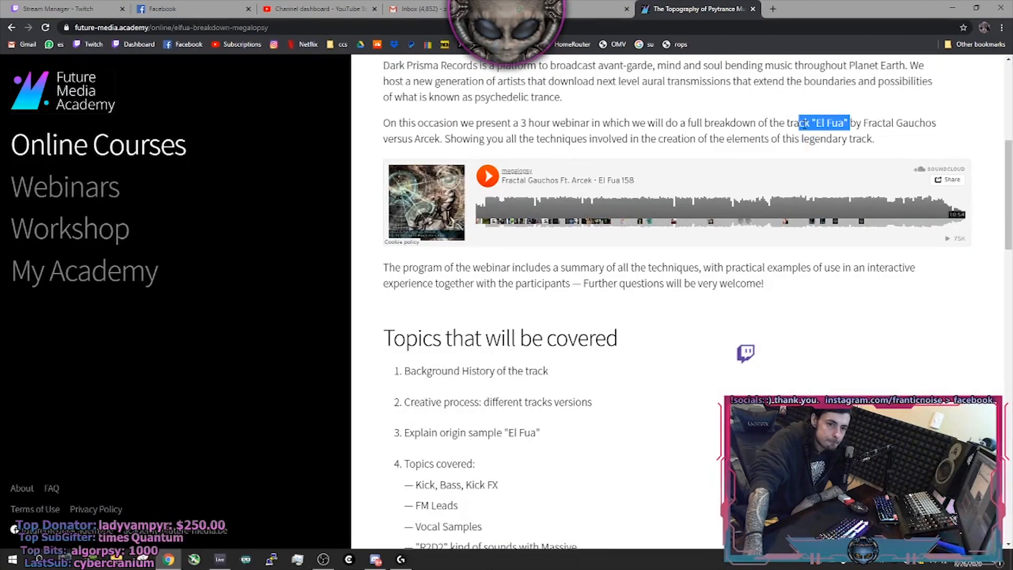
pyautogui.doubleClick(435, 140)
pyautogui.doubleClick(450, 138)
pyautogui.doubleClick(492, 139)
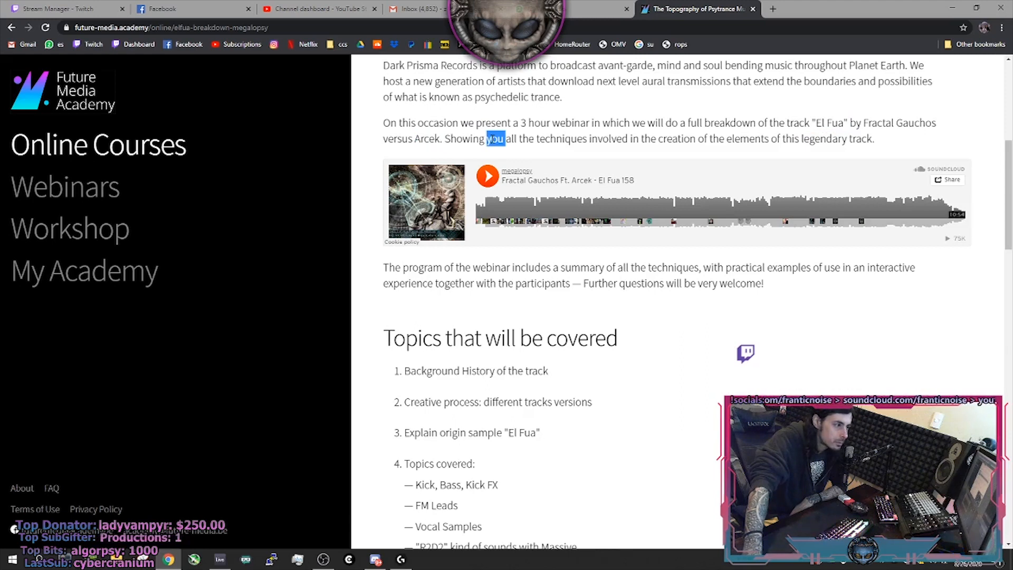
pyautogui.doubleClick(601, 139)
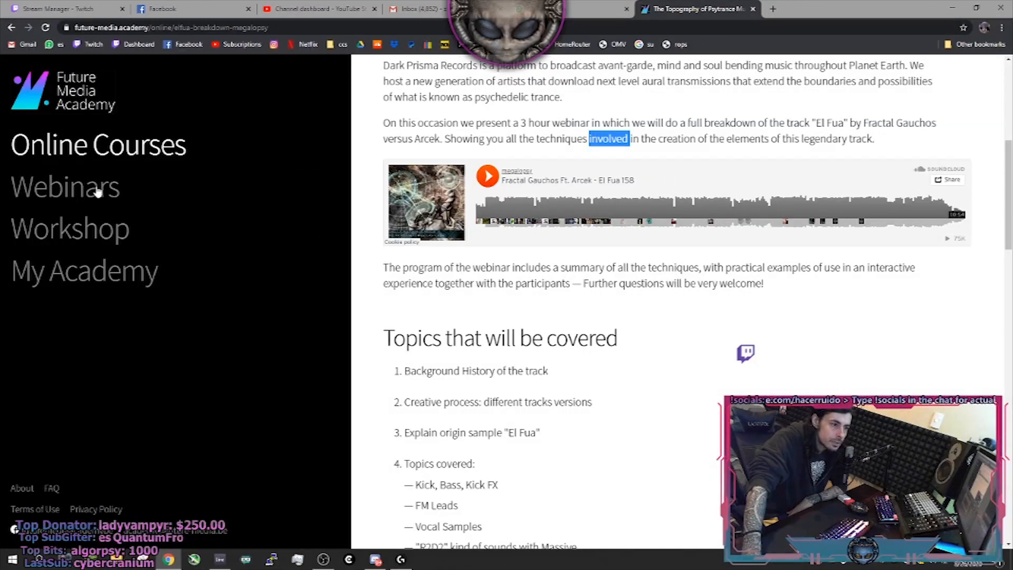
# Open the Music Theory webinar from the webinars list and review the music theory topics it covers
pyautogui.click(97, 191)
pyautogui.scroll(-3, 560, 251)
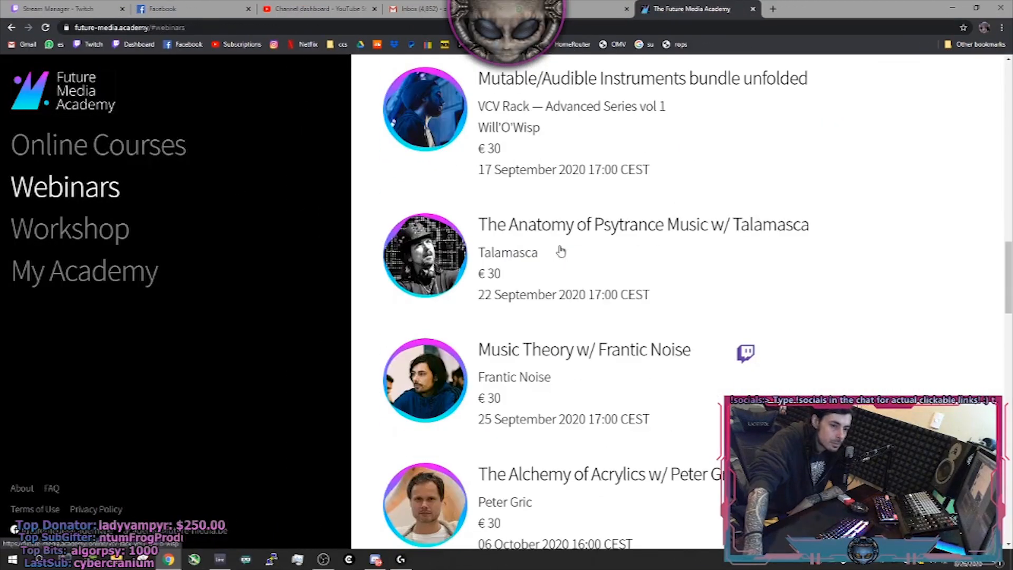
pyautogui.click(517, 348)
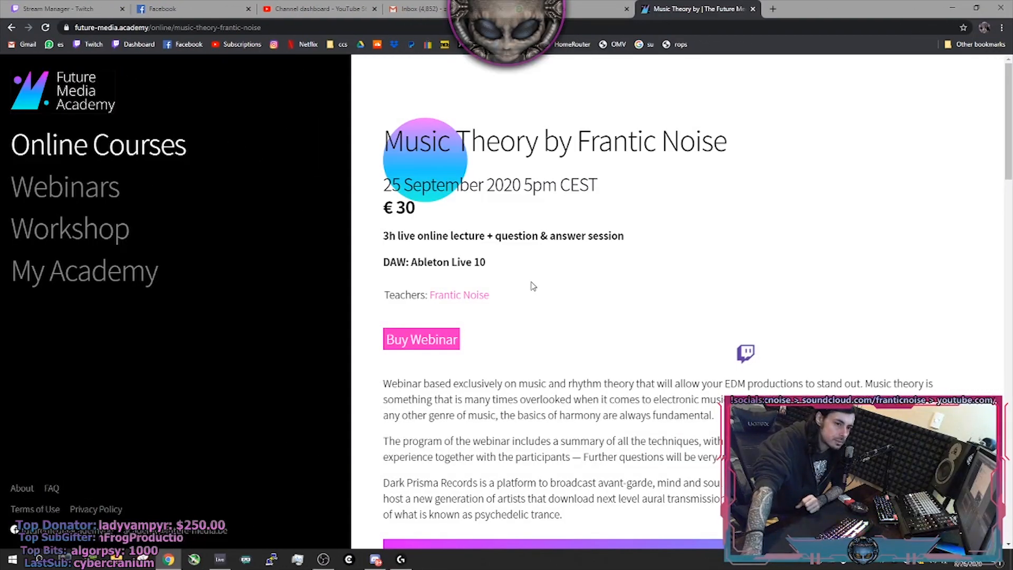
pyautogui.scroll(-12, 533, 285)
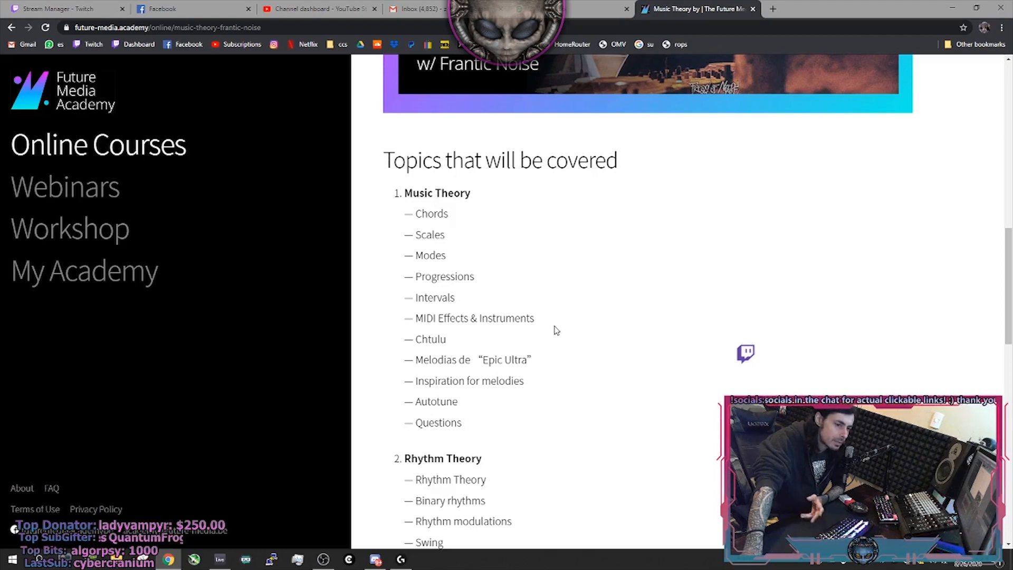
pyautogui.moveTo(413, 359); pyautogui.dragTo(544, 391)
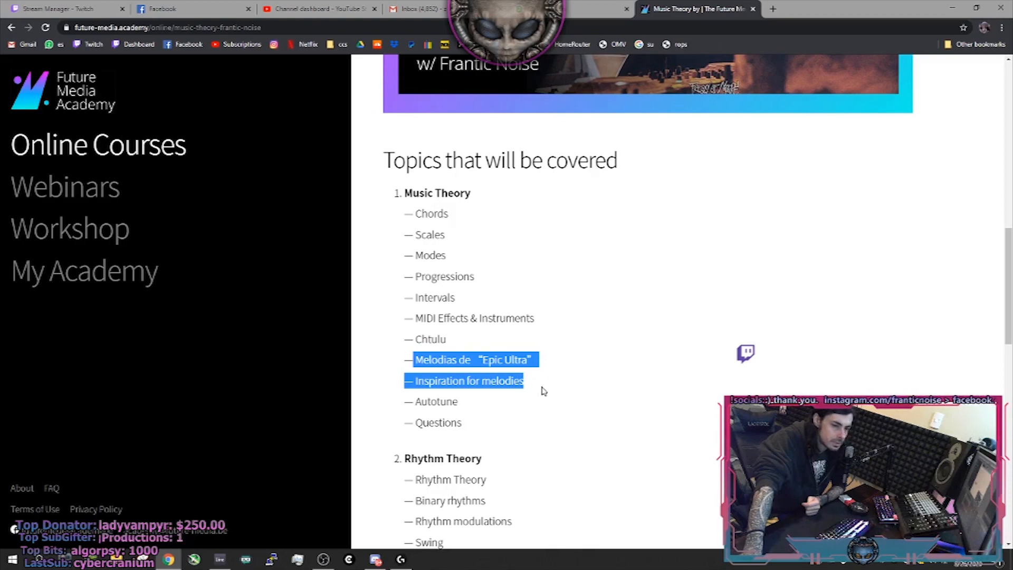
pyautogui.click(544, 391)
pyautogui.doubleClick(440, 401)
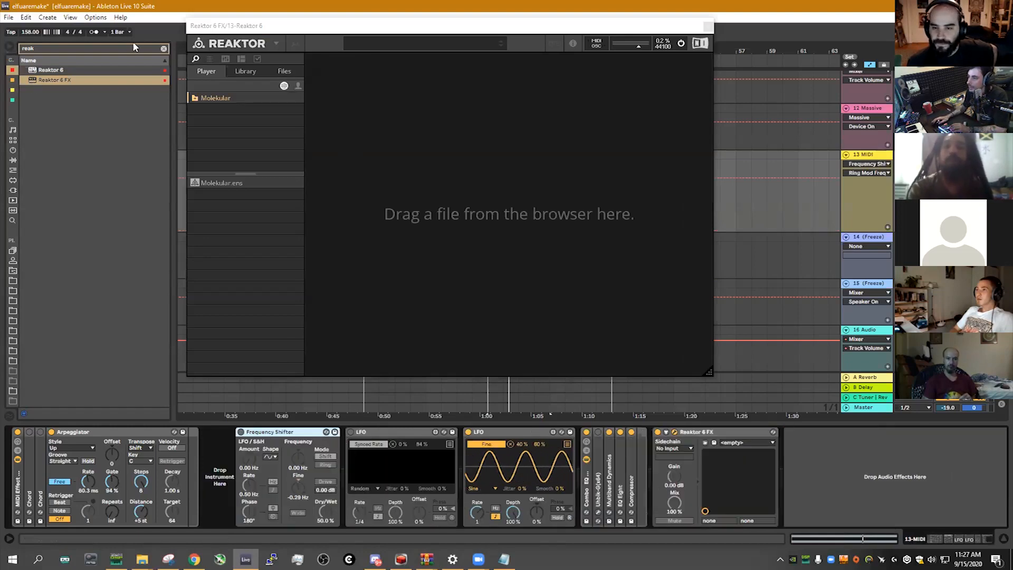
# Add Serum_x64 to track 13 ahead of the Frequency Shifter and set its oscillator A wavetable to Basic Mg
pyautogui.click(163, 48)
pyautogui.scroll(5, 75, 146)
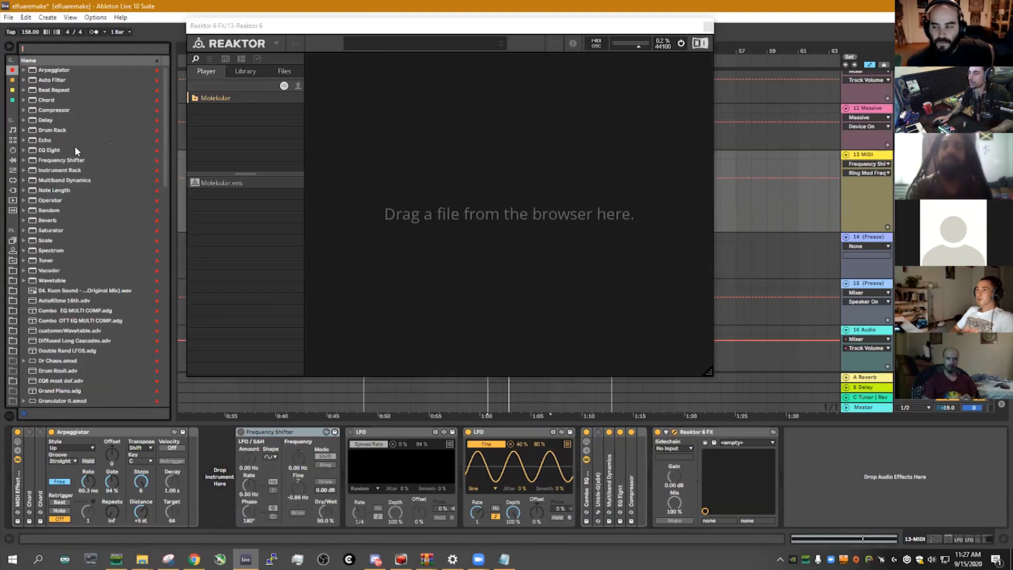
pyautogui.click(43, 49)
pyautogui.write('ser')
pyautogui.moveTo(53, 100); pyautogui.dragTo(216, 502)
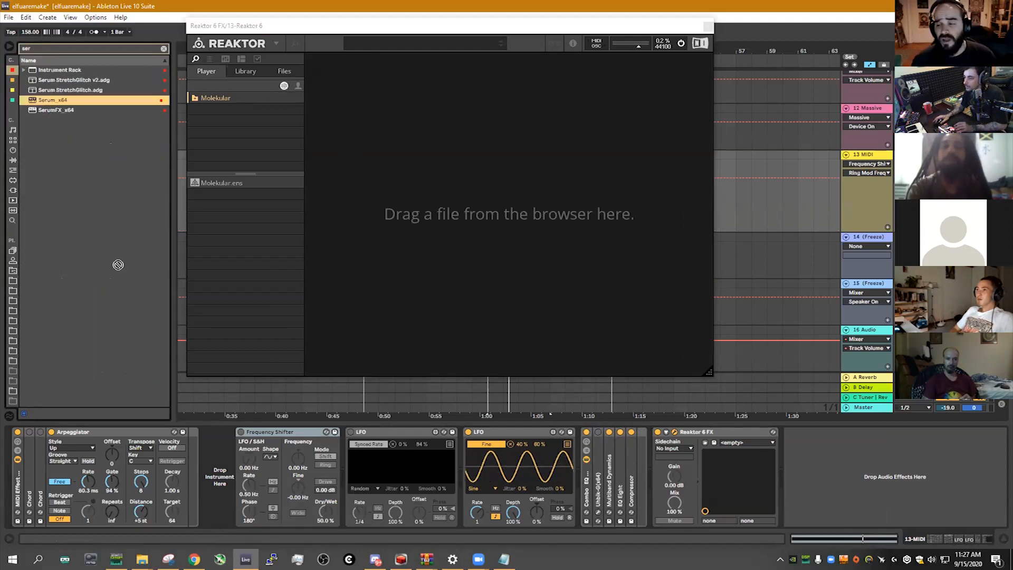
pyautogui.moveTo(95, 207); pyautogui.dragTo(219, 477)
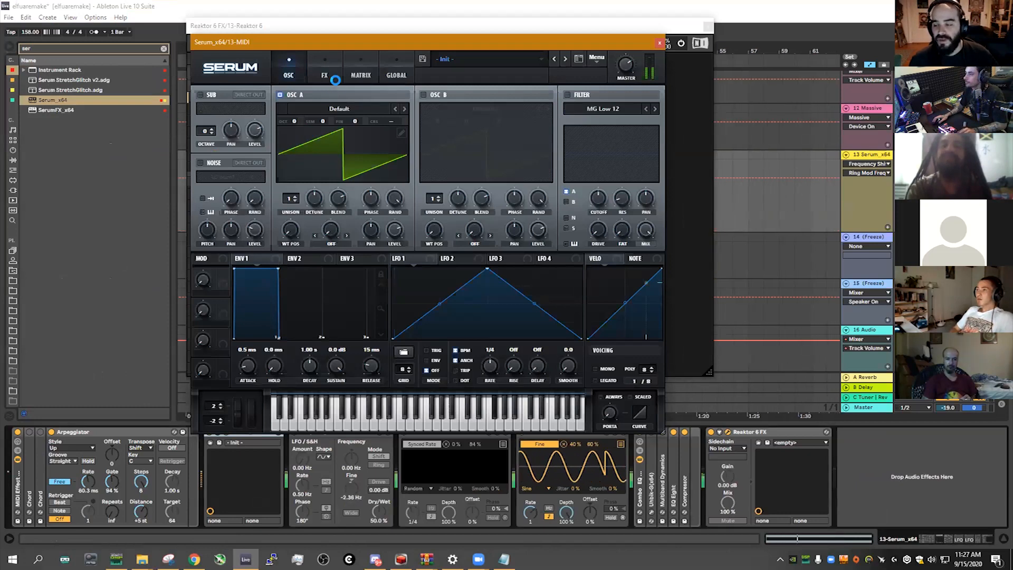
pyautogui.click(405, 109)
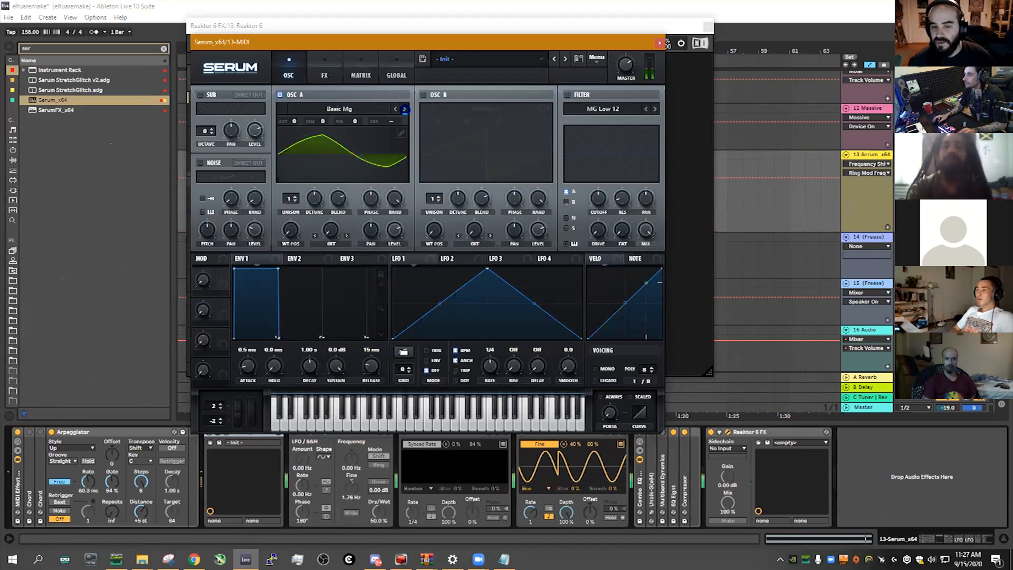
# Move the Reaktor window with the Molekular ensemble aside and switch off the Reaktor 6 FX device
pyautogui.moveTo(641, 31); pyautogui.dragTo(733, 8)
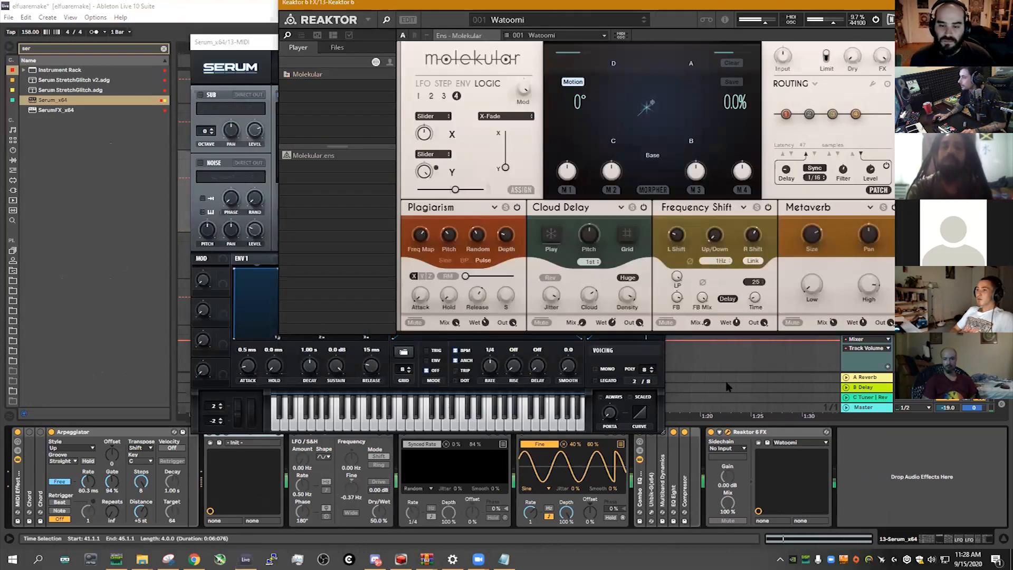
pyautogui.click(712, 431)
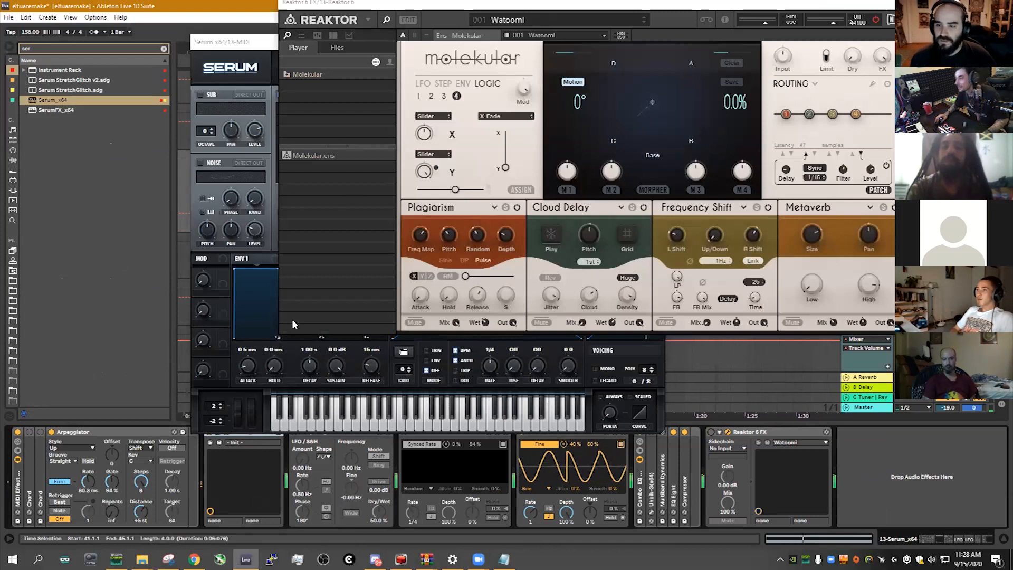
# Set Serum's oscillator A to 13 unison voices and take a brief look at the effects page
pyautogui.click(250, 47)
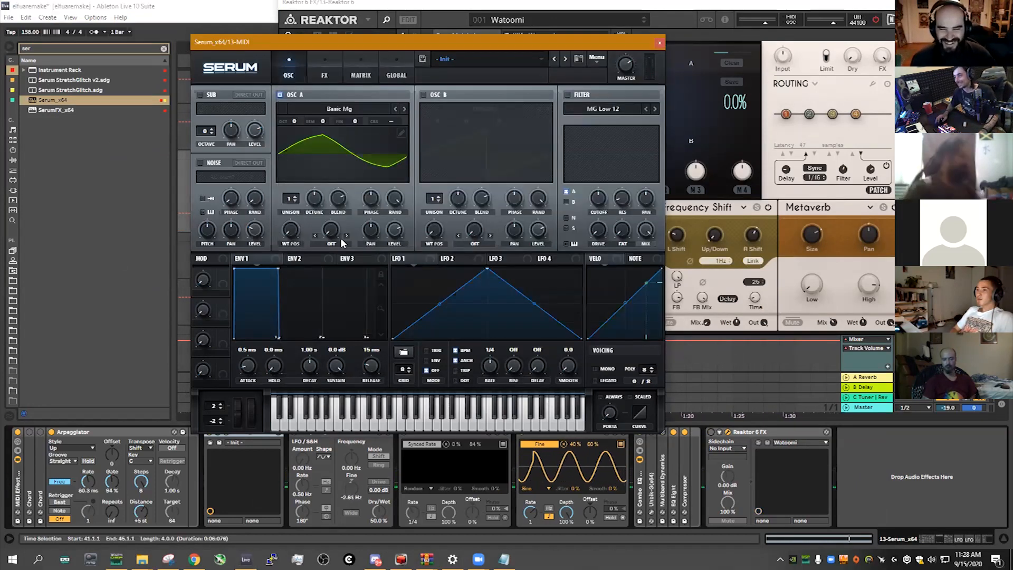
pyautogui.moveTo(290, 198); pyautogui.dragTo(313, 210)
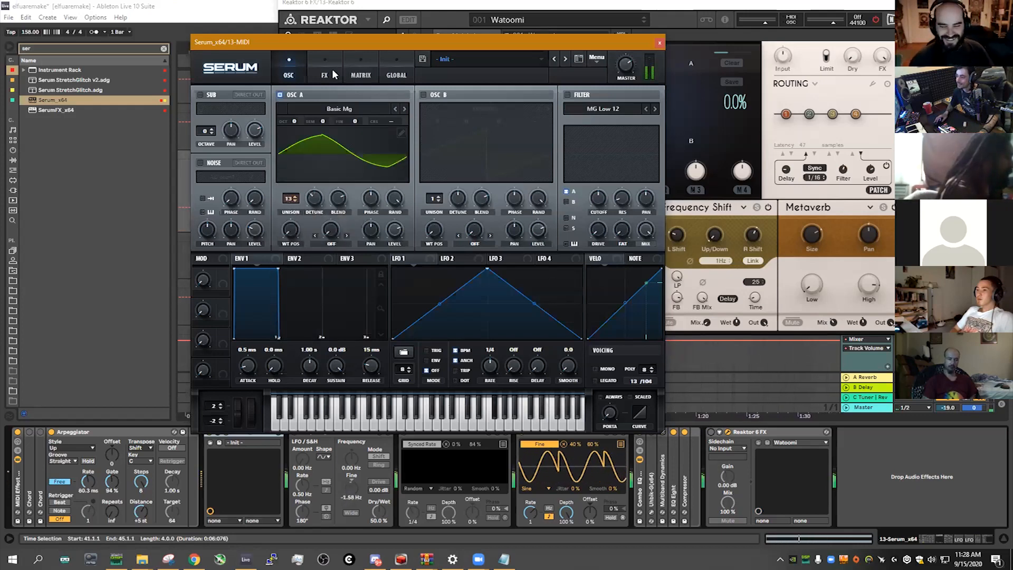
pyautogui.click(316, 78)
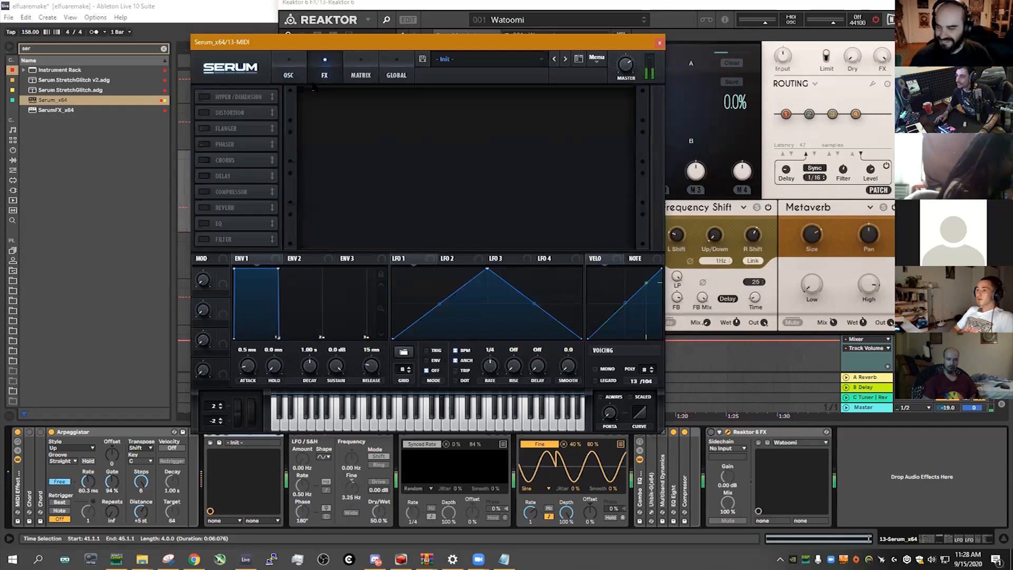
pyautogui.click(294, 73)
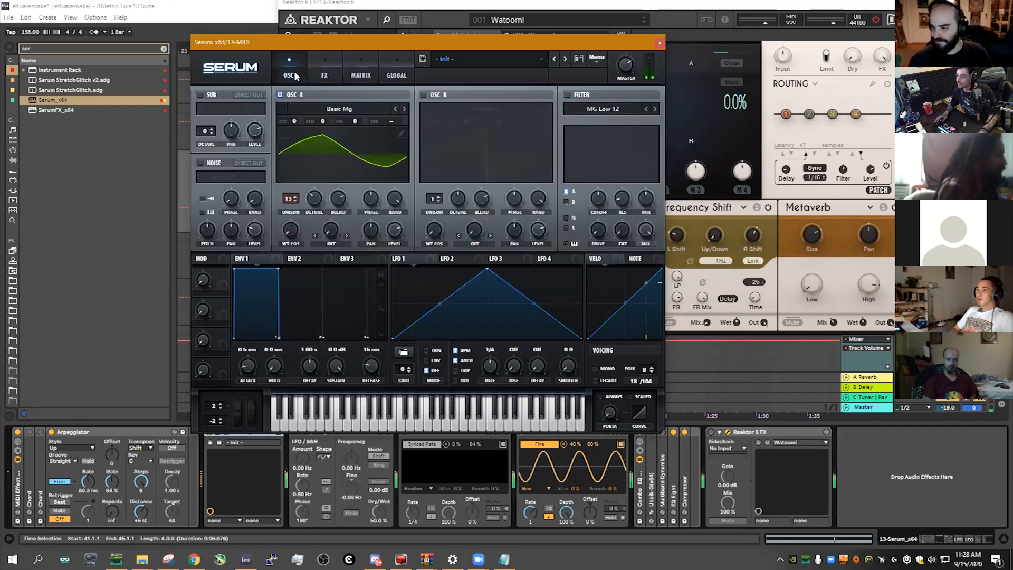
# Assign NoteOn Rand1 as modulation source for oscillator A's warp and set the warp mode to PWM
pyautogui.rightClick(331, 230)
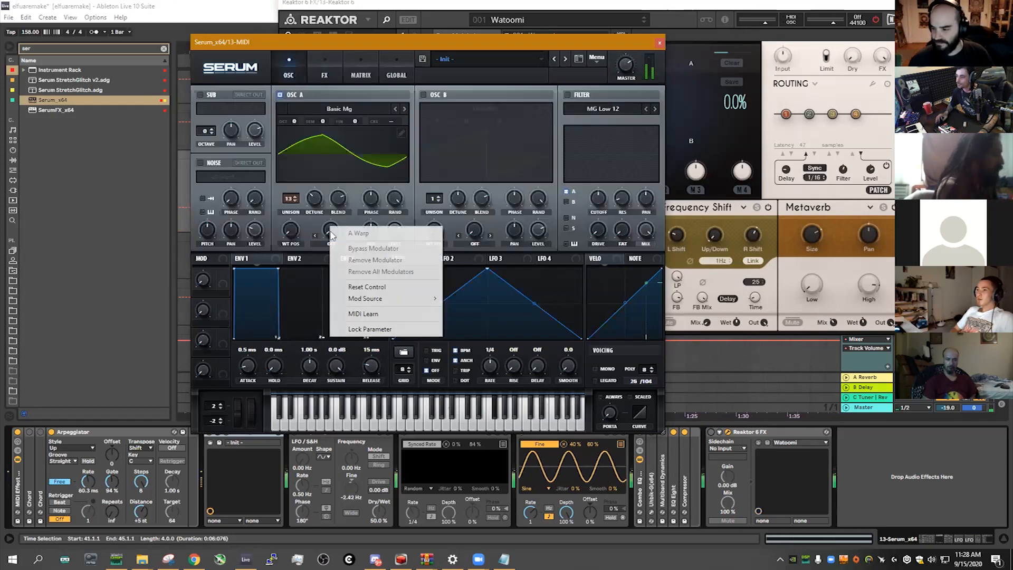
pyautogui.moveTo(385, 299)
pyautogui.click(496, 424)
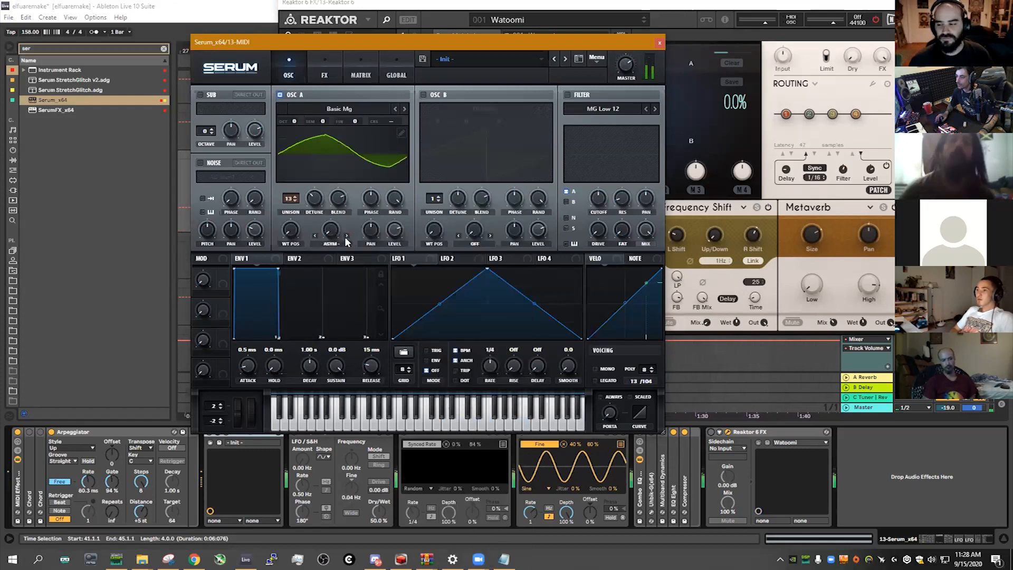
pyautogui.click(315, 236)
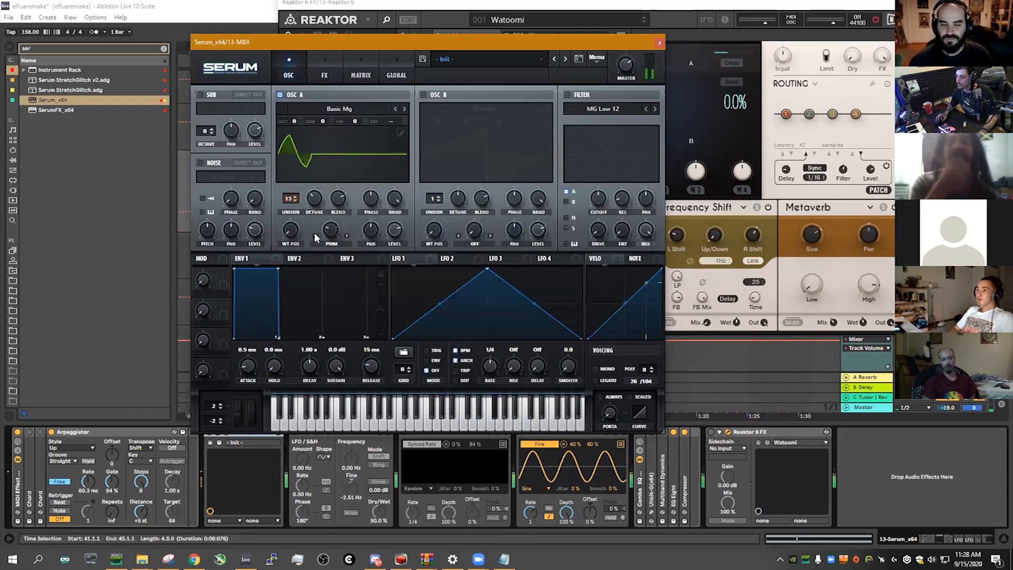
# Set the output of the NoteOn Rand1 to A Warp modulation to 25 in Serum's matrix
pyautogui.click(361, 71)
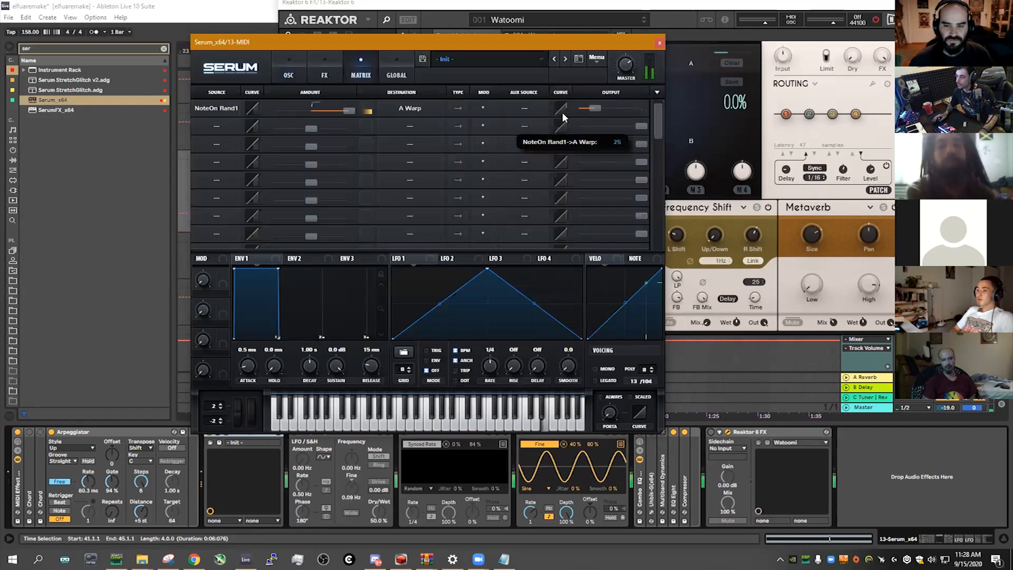
pyautogui.click(289, 71)
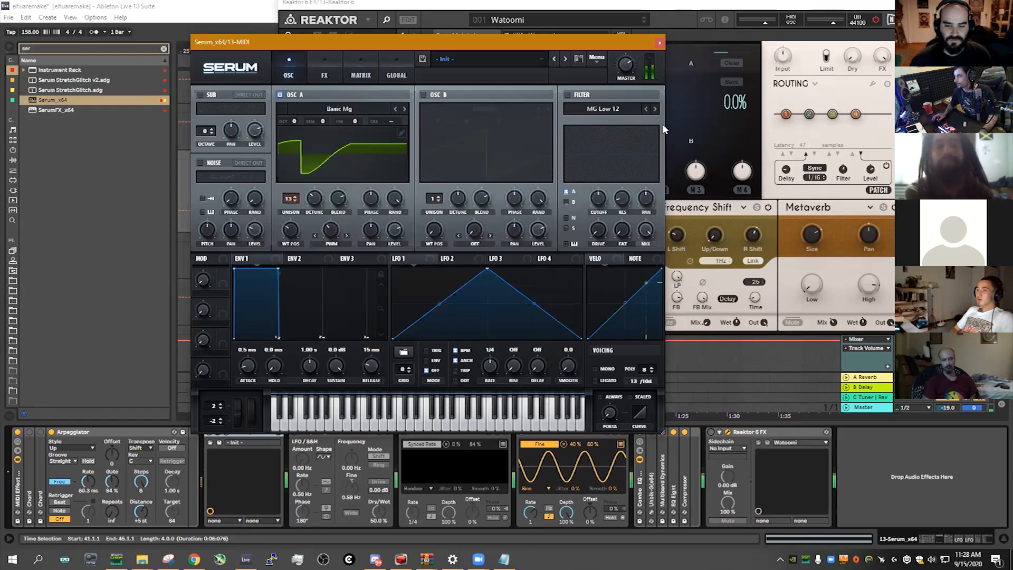
# Load the Angel Delay preset from the Single DSP bank in Molekular
pyautogui.click(670, 19)
pyautogui.click(571, 33)
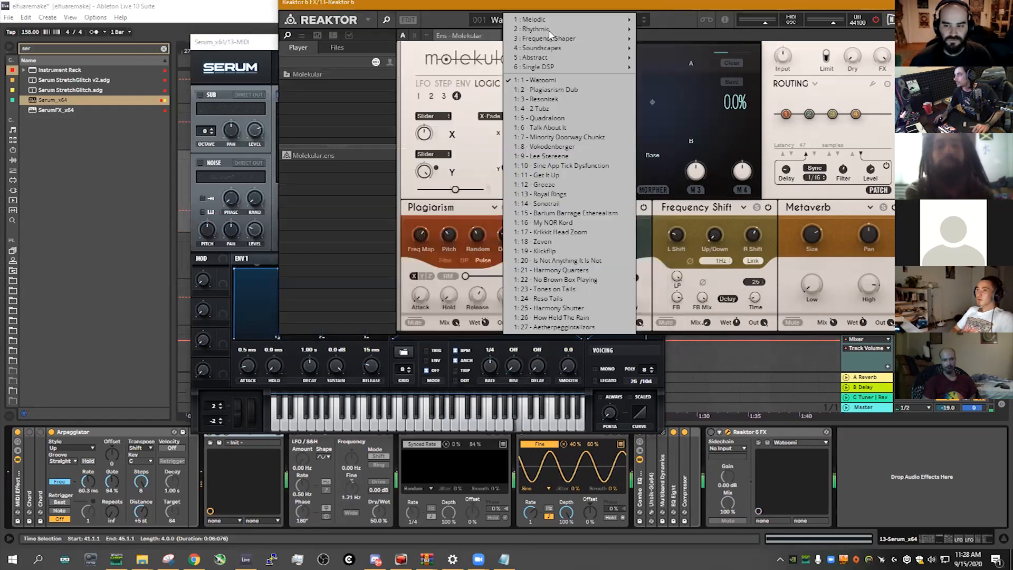
pyautogui.moveTo(581, 67)
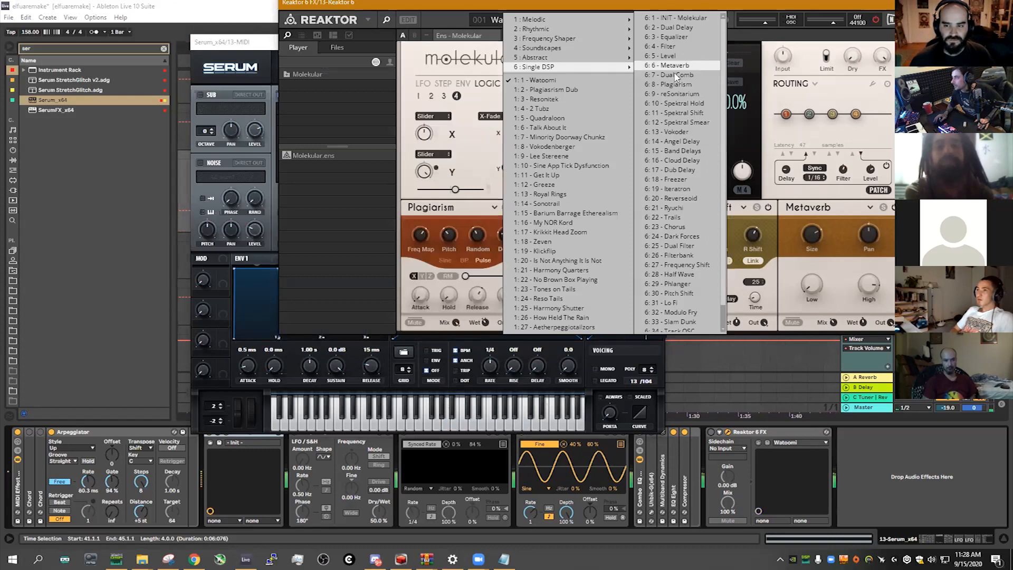
pyautogui.click(699, 141)
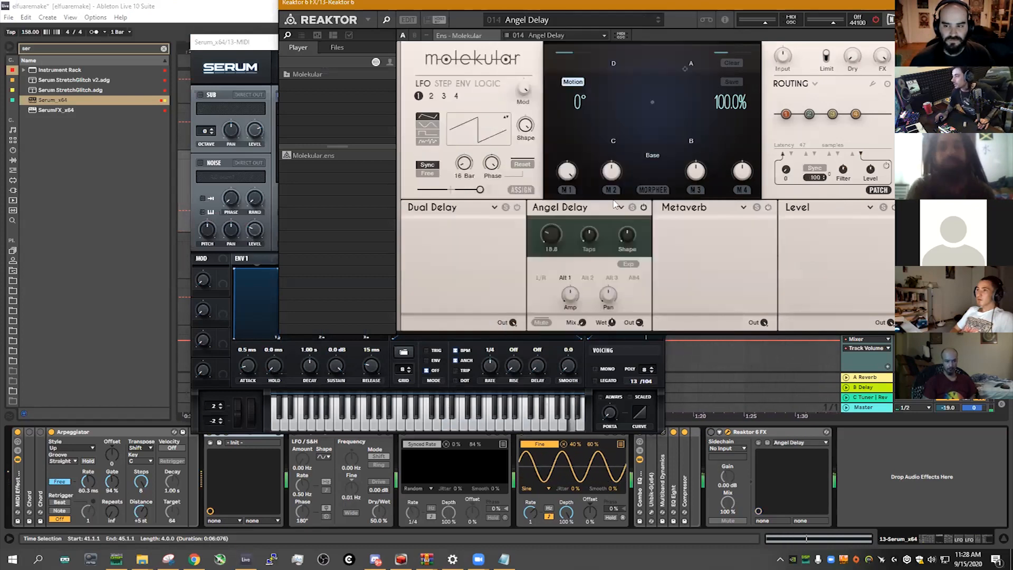
# Switch Reaktor 6 FX back on and move it to the start of the Combo EQ MULTI COMP chain
pyautogui.click(712, 435)
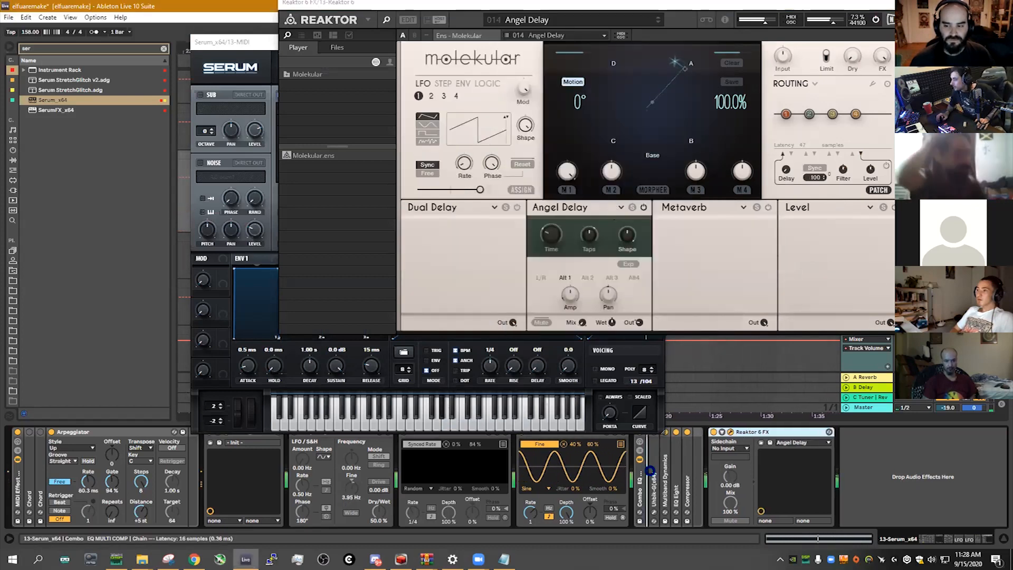
pyautogui.hscroll(2, 659, 472)
# Move Molekular's morph point around the morpher to 153° and close the Reaktor and Serum windows
pyautogui.moveTo(646, 112)
pyautogui.mouseDown()
pyautogui.moveTo(605, 103)
pyautogui.moveTo(669, 149)
pyautogui.moveTo(625, 142)
pyautogui.moveTo(616, 64)
pyautogui.moveTo(697, 119)
pyautogui.moveTo(609, 79)
pyautogui.moveTo(684, 118)
pyautogui.moveTo(590, 111)
pyautogui.mouseUp()
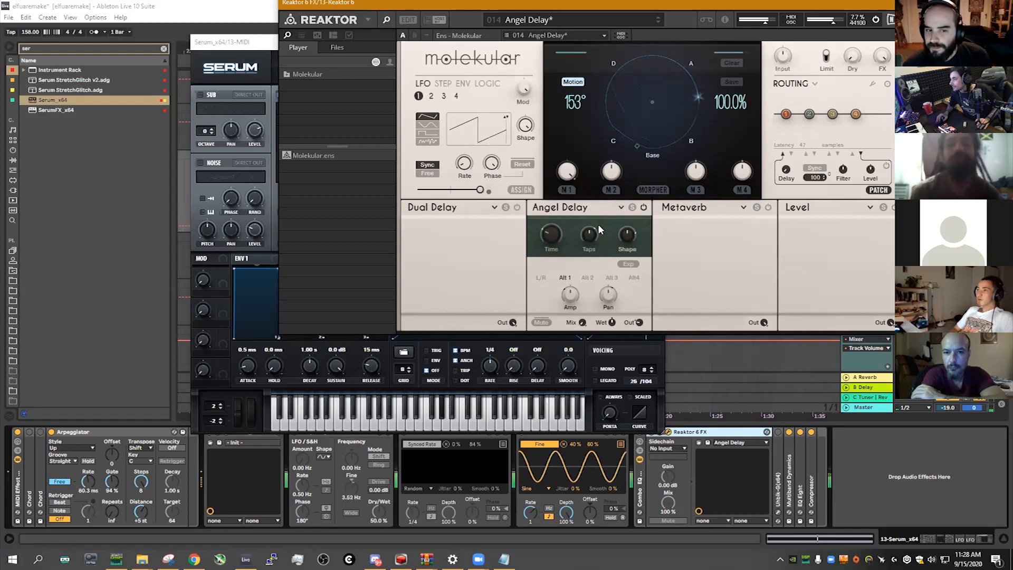
pyautogui.click(900, 4)
pyautogui.click(659, 43)
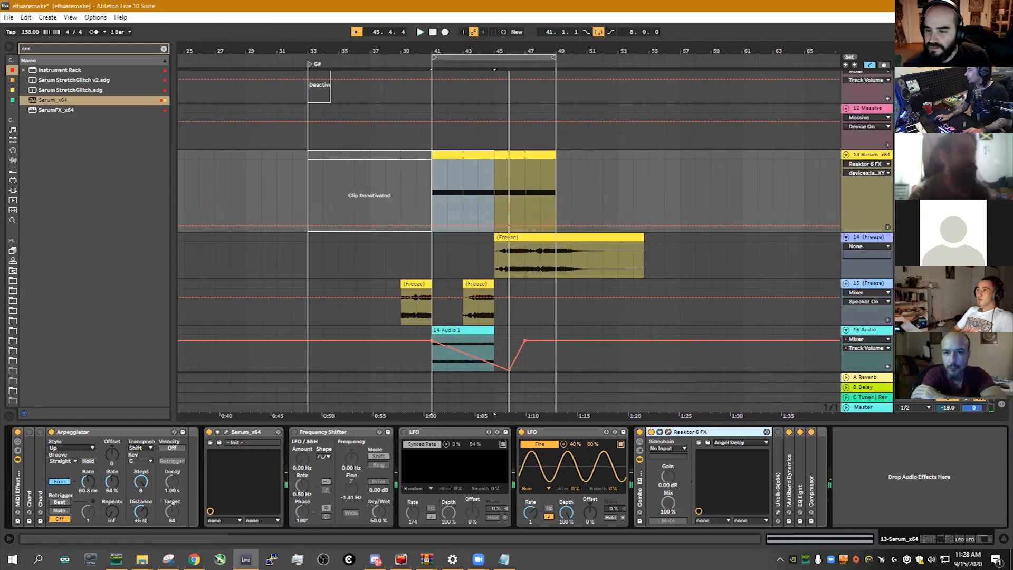
# Move both MIDI clips on the Serum track to start at bar 49, loop those eight bars and play them
pyautogui.press('space')
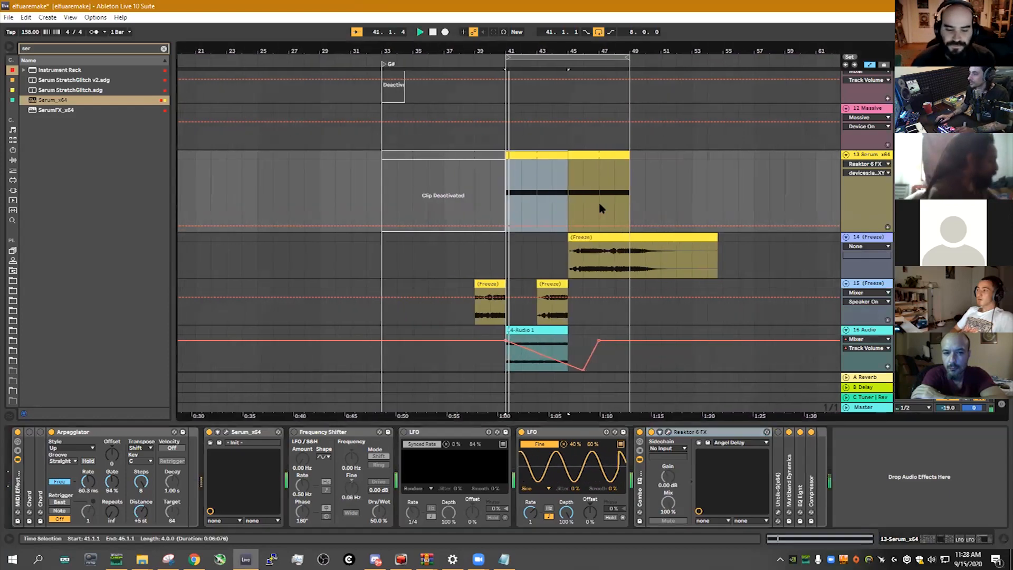
pyautogui.press('space')
pyautogui.moveTo(562, 165); pyautogui.dragTo(636, 159)
pyautogui.scroll(10, 583, 222)
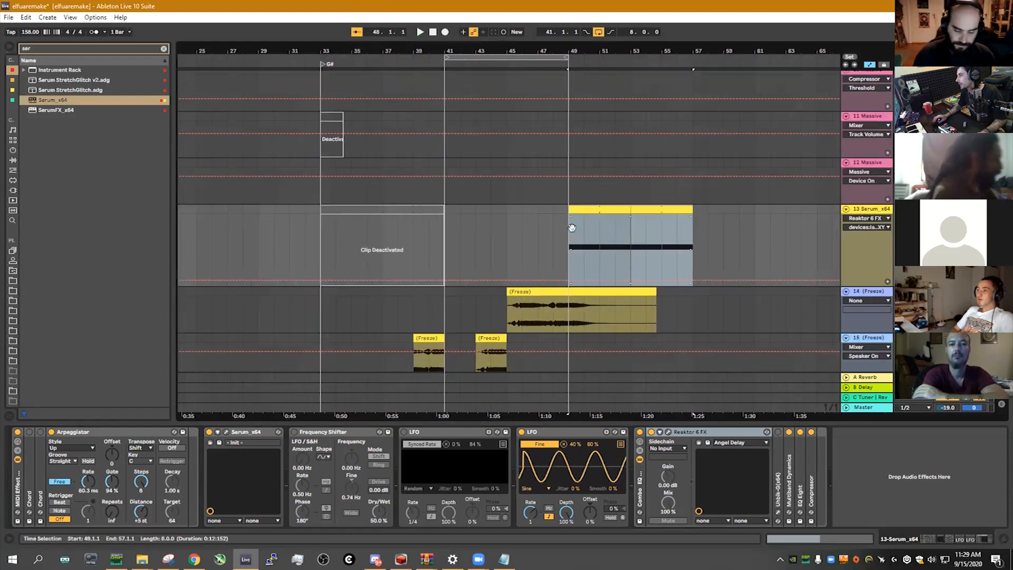
pyautogui.click(562, 160)
pyautogui.click(486, 110)
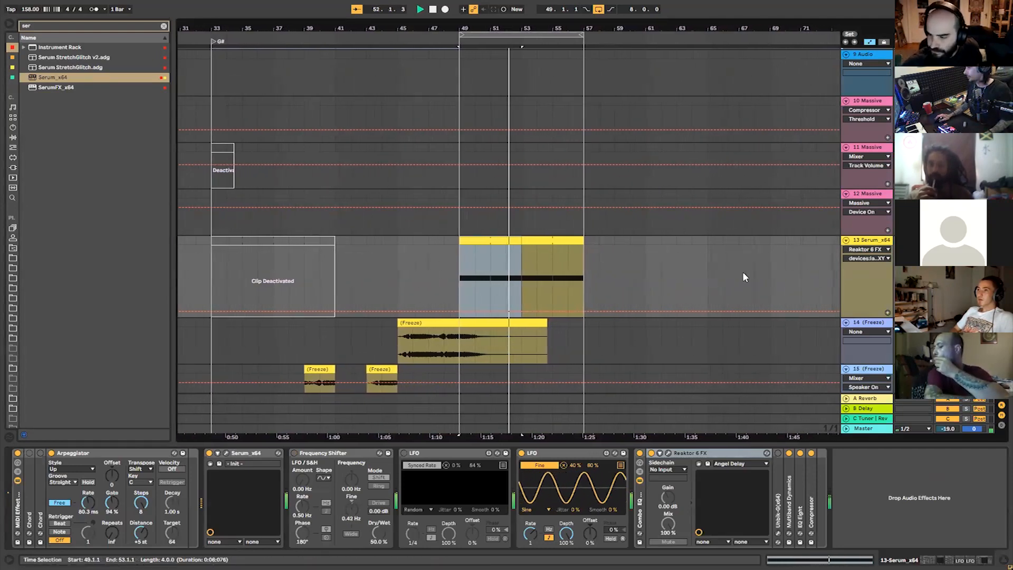
# Insert an audio track below the Serum track, take its input from the Serum track and record about two bars from bar 53
pyautogui.hotkey('ctrl', 't')
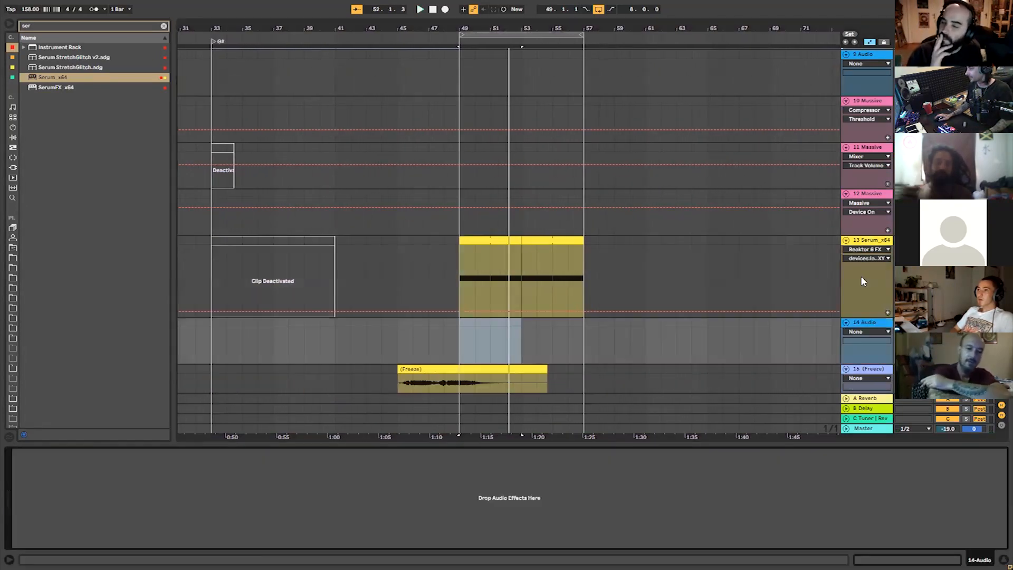
pyautogui.click(524, 338)
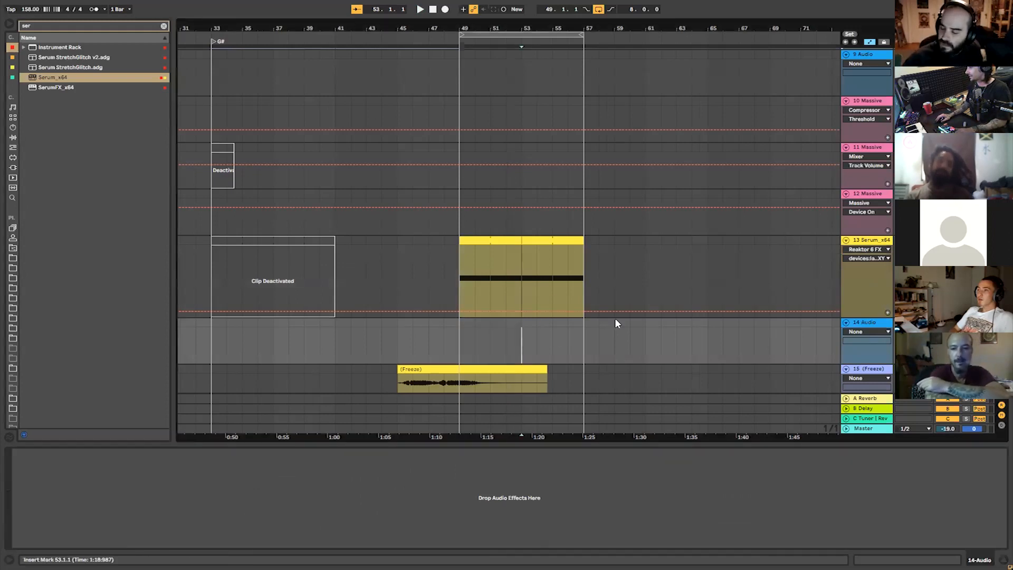
pyautogui.click(913, 322)
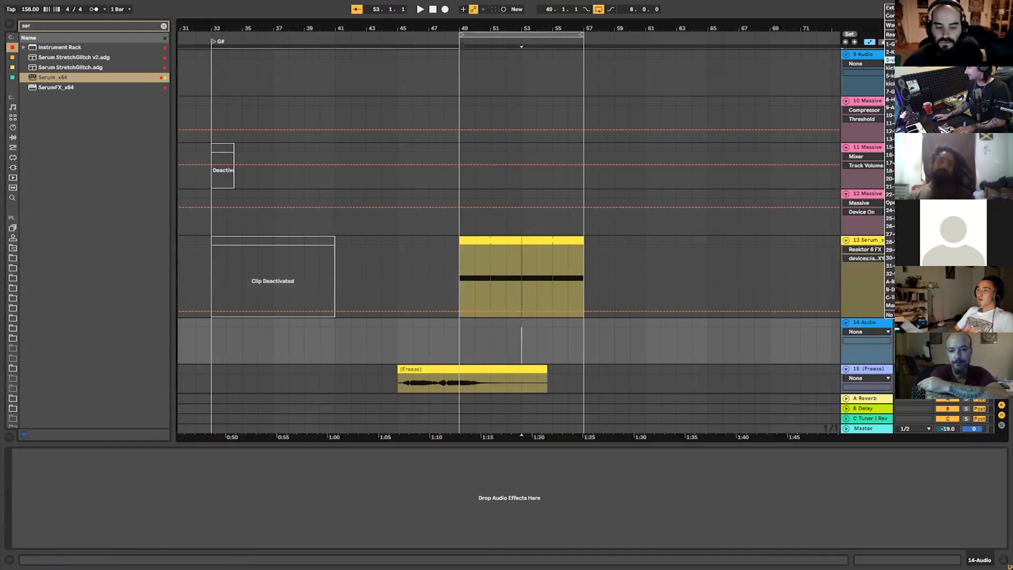
pyautogui.click(913, 35)
pyautogui.click(979, 322)
pyautogui.press('F9')
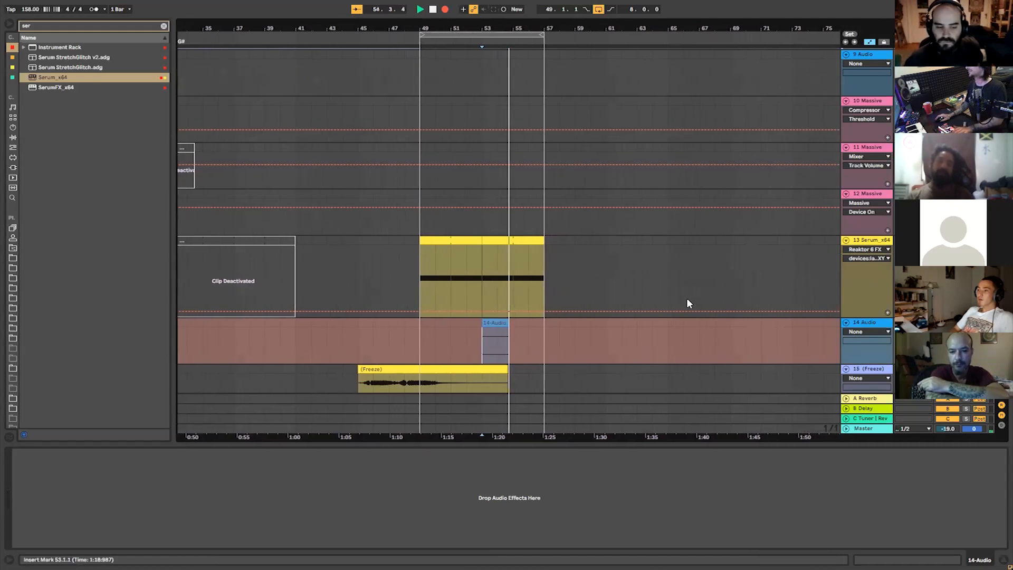
pyautogui.press('space')
# Open the recorded clip on the new audio track and set its gain to 18.4 dB while playing it back
pyautogui.doubleClick(482, 322)
pyautogui.moveTo(92, 265); pyautogui.dragTo(92, 244)
pyautogui.press('space')
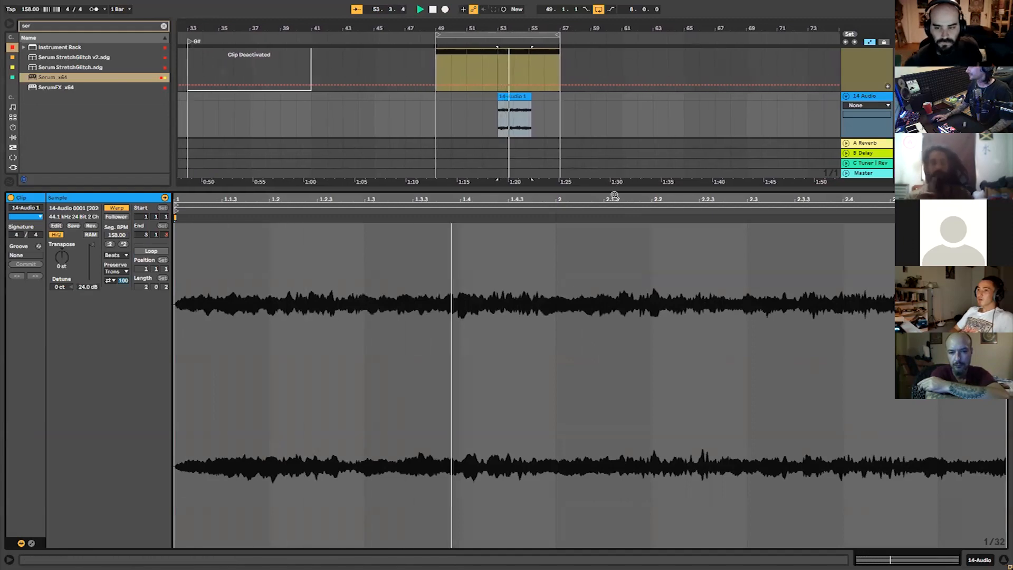
pyautogui.moveTo(80, 287); pyautogui.dragTo(80, 299)
pyautogui.press('space')
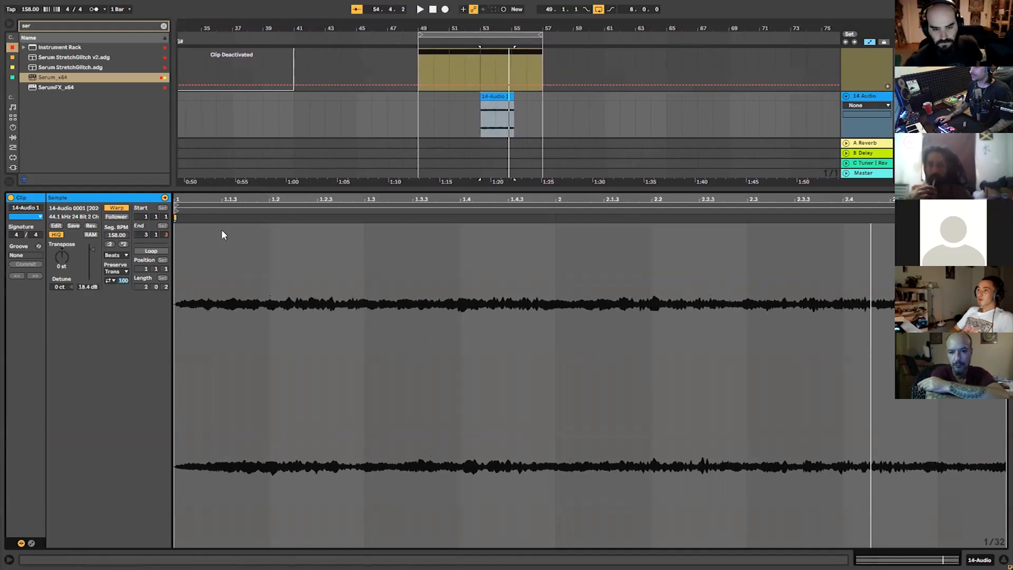
# Hide the recorded clip's details, show the Serum track's devices and play the looped section
pyautogui.hotkey('ctrl', 'alt', 'l')
pyautogui.moveTo(452, 181); pyautogui.dragTo(541, 244)
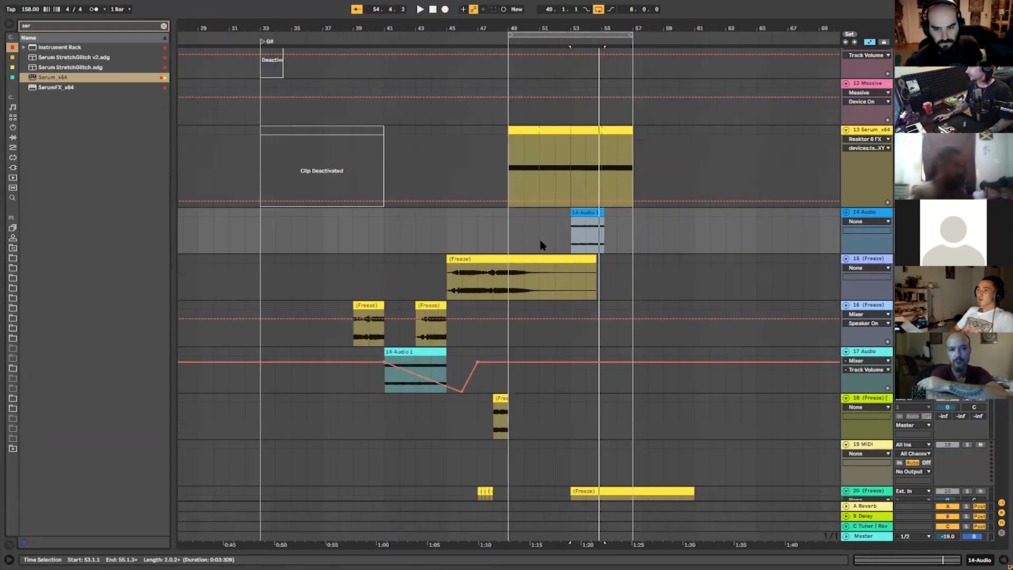
pyautogui.click(878, 129)
pyautogui.hotkey('ctrl', 'alt', 'l')
pyautogui.press('space')
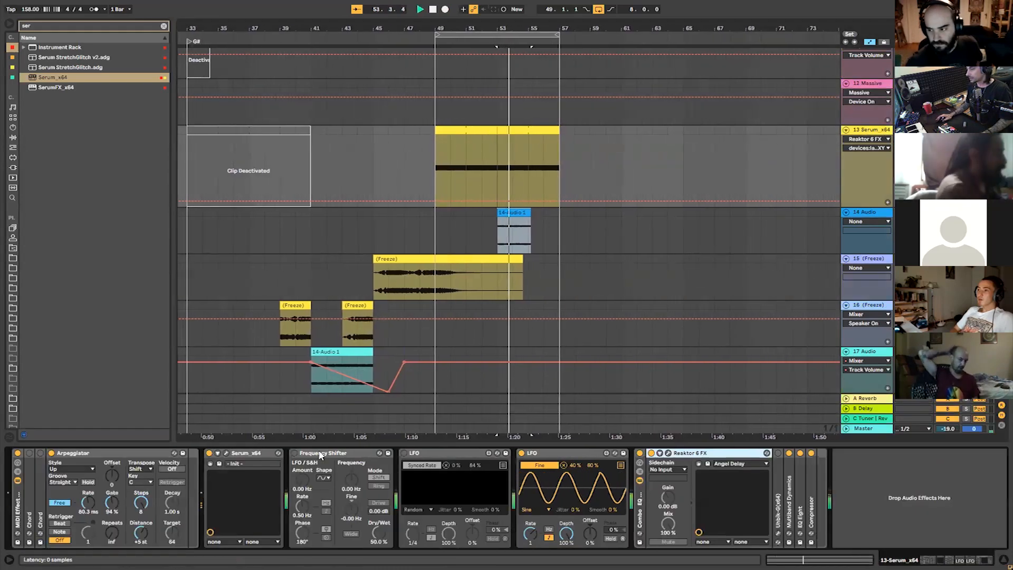
# Deactivate the frozen clip on track 20 from bar 53 to bar 57
pyautogui.scroll(5, 545, 368)
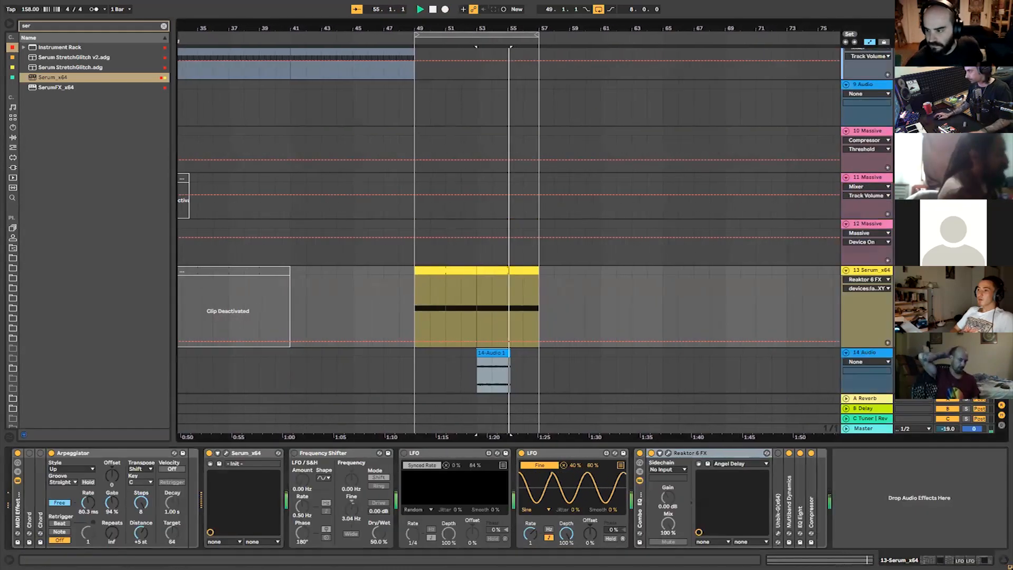
pyautogui.moveTo(625, 301); pyautogui.dragTo(652, 290)
pyautogui.click(872, 263)
pyautogui.moveTo(537, 309); pyautogui.dragTo(561, 252)
pyautogui.scroll(-15, 571, 269)
pyautogui.scroll(10, 576, 292)
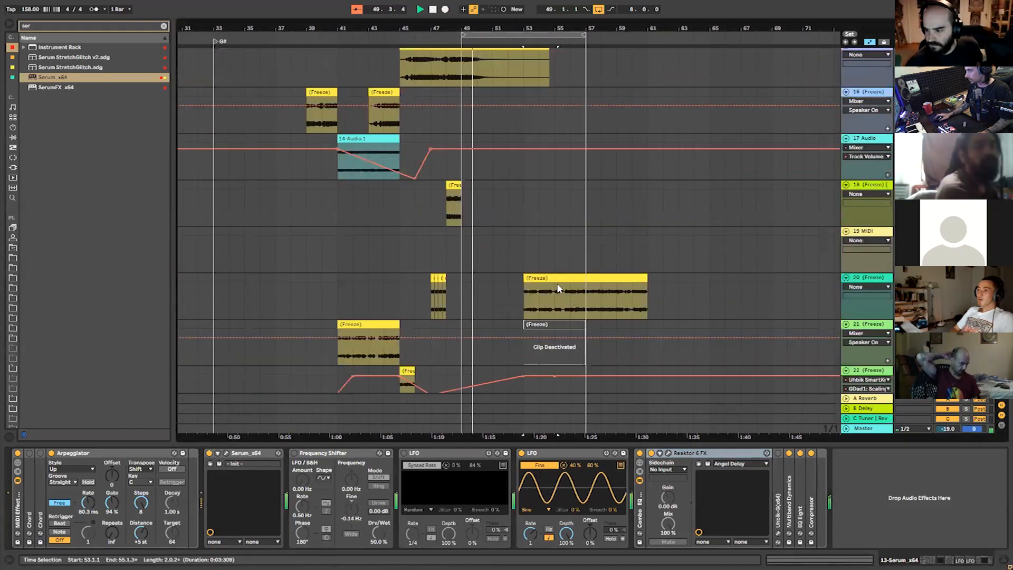
pyautogui.click(528, 277)
pyautogui.moveTo(519, 293); pyautogui.dragTo(569, 278)
pyautogui.press('-')
pyautogui.press('0')
pyautogui.scroll(6, 525, 274)
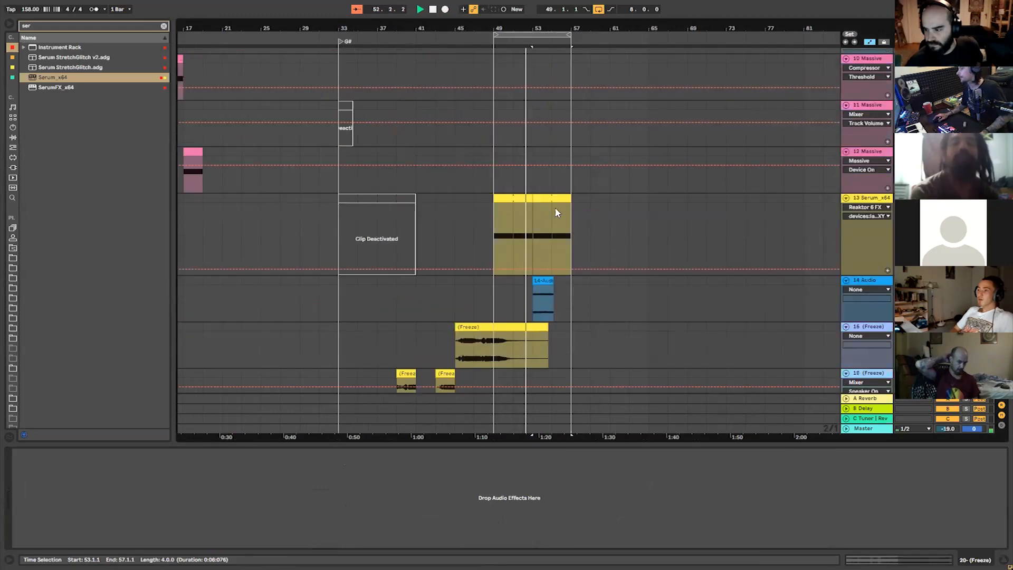
# Open the Reaktor 6 FX window on the Serum track
pyautogui.scroll(-2, 739, 211)
pyautogui.click(816, 149)
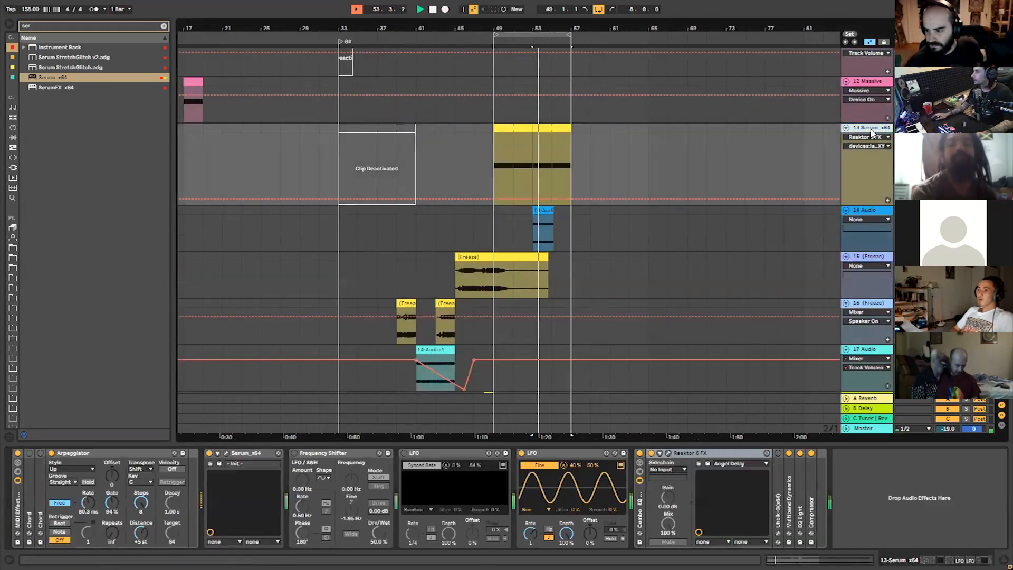
pyautogui.click(668, 453)
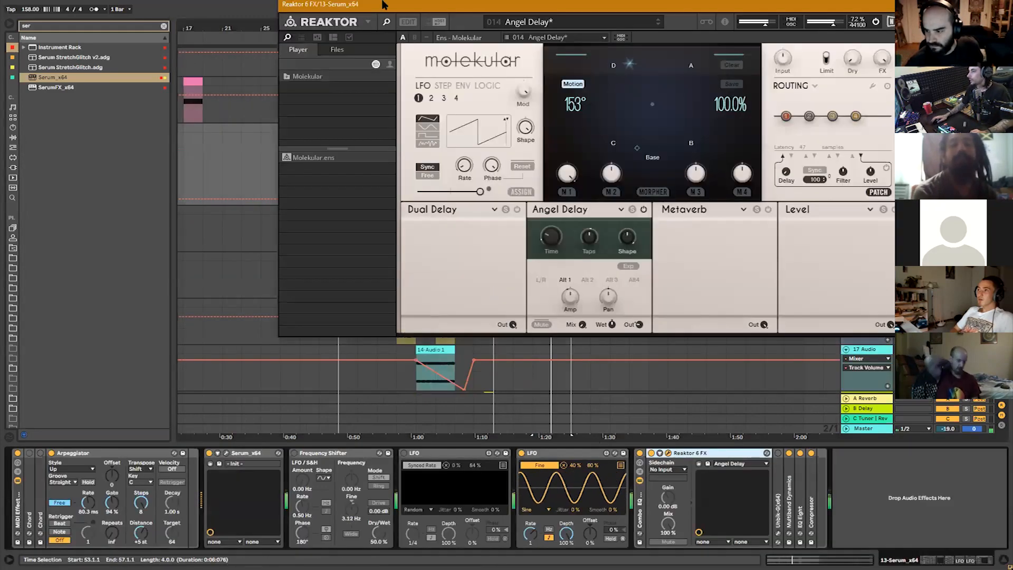
# Try Dub Delay and Cloud Delay in Molekular's DSP 2 slot and sweep the morph point around the morpher
pyautogui.click(621, 209)
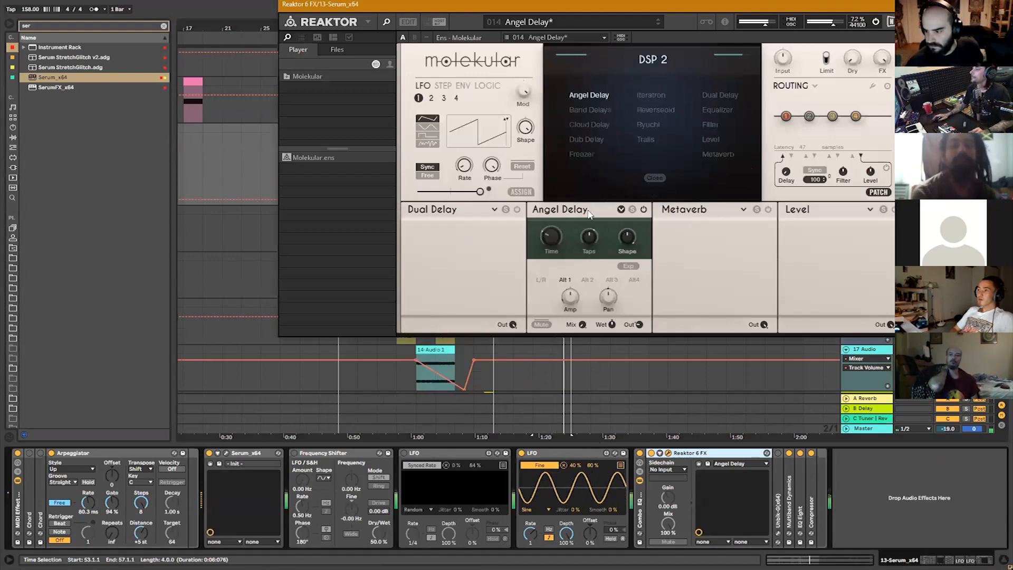
pyautogui.click(593, 138)
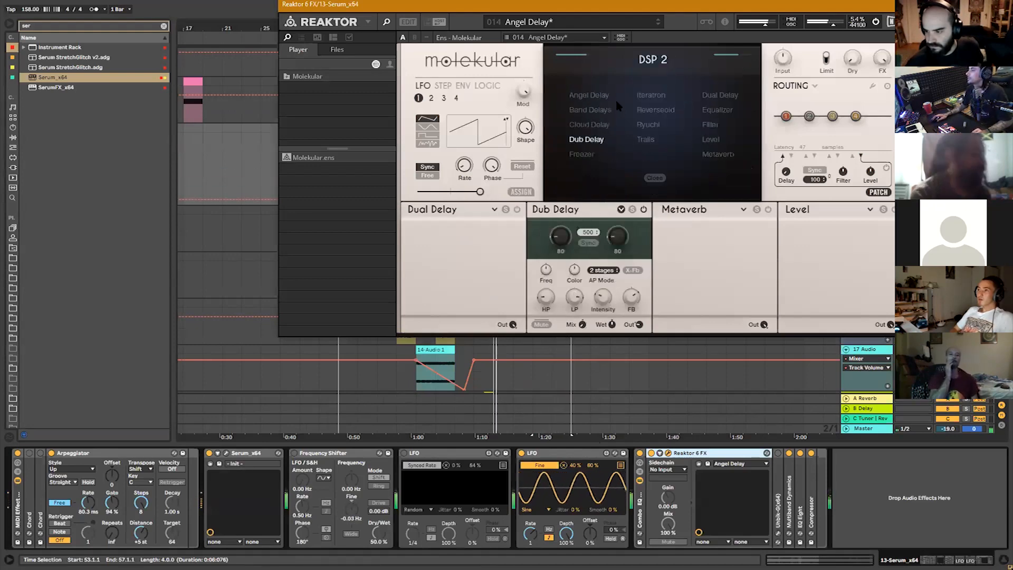
pyautogui.click(593, 124)
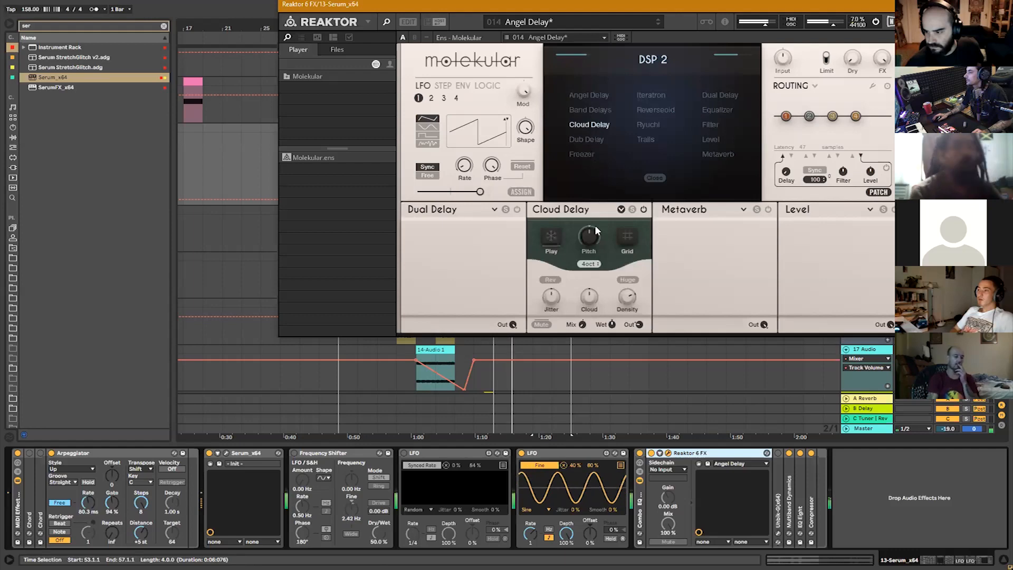
pyautogui.click(587, 138)
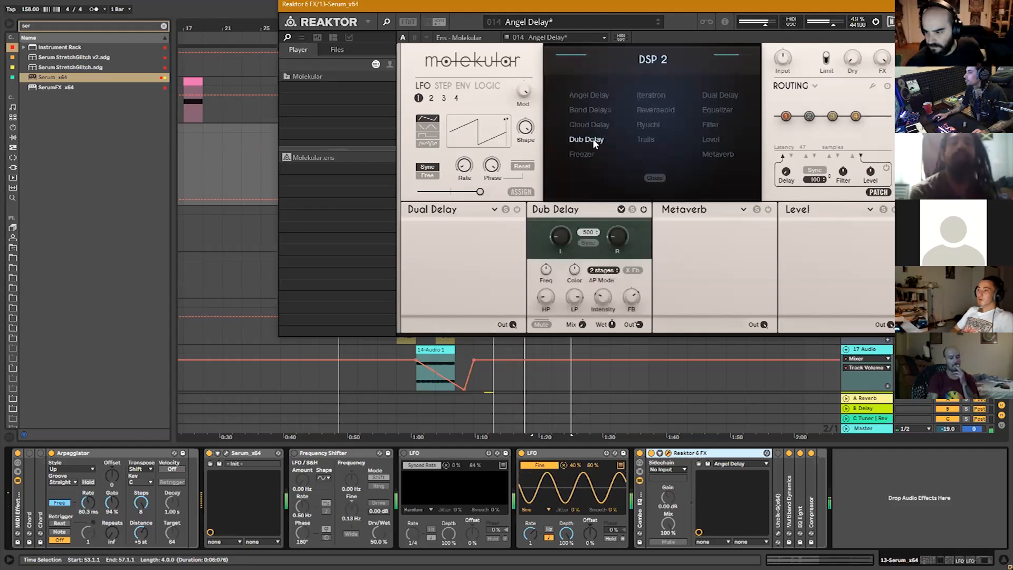
pyautogui.click(585, 125)
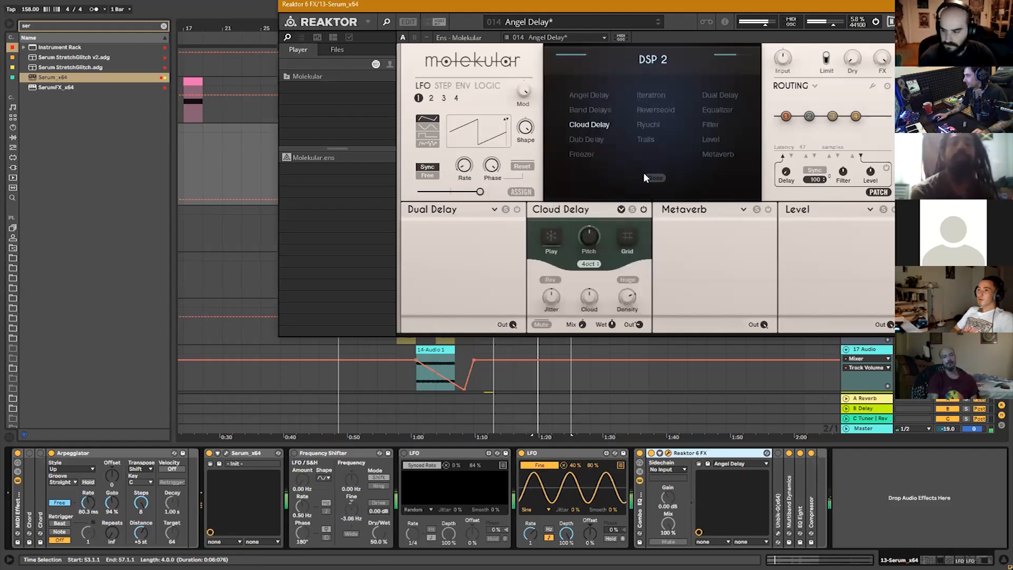
pyautogui.click(654, 177)
pyautogui.moveTo(637, 130)
pyautogui.mouseDown()
pyautogui.moveTo(603, 101)
pyautogui.moveTo(687, 75)
pyautogui.mouseUp()
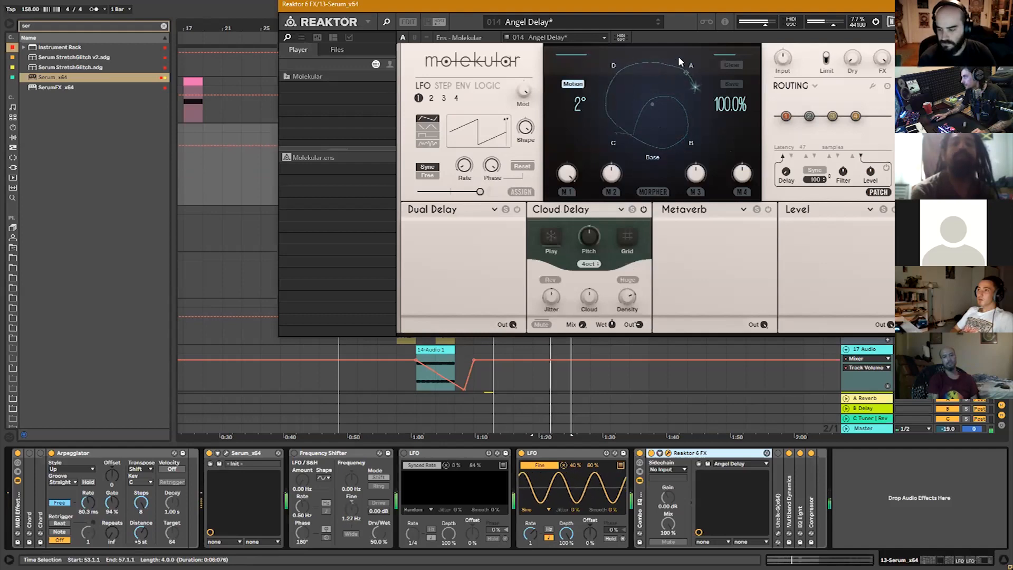
pyautogui.moveTo(683, 144); pyautogui.dragTo(687, 67)
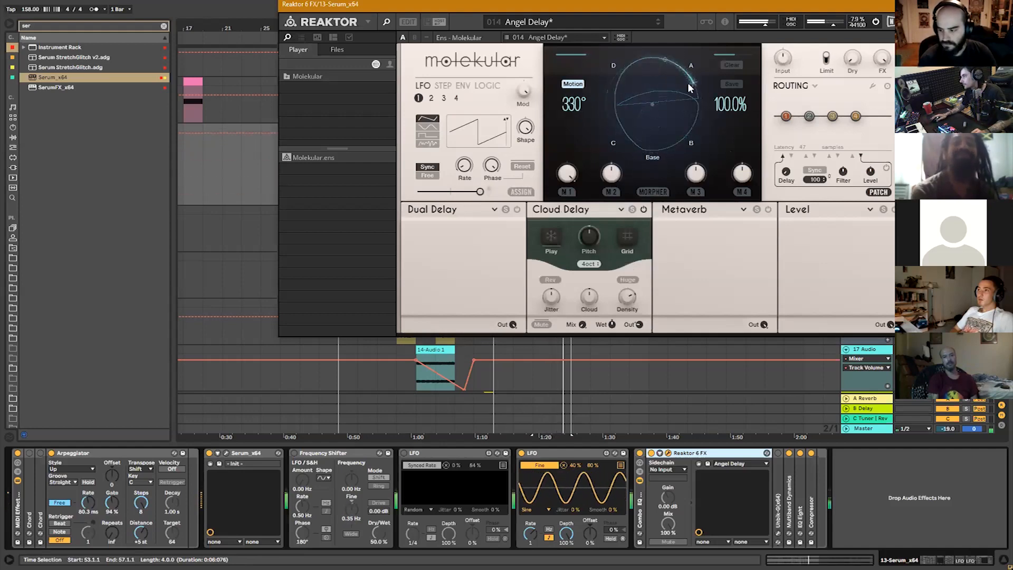
# Change the DSP 2 slot to Freezer and sweep the morph point around to 178°
pyautogui.click(577, 212)
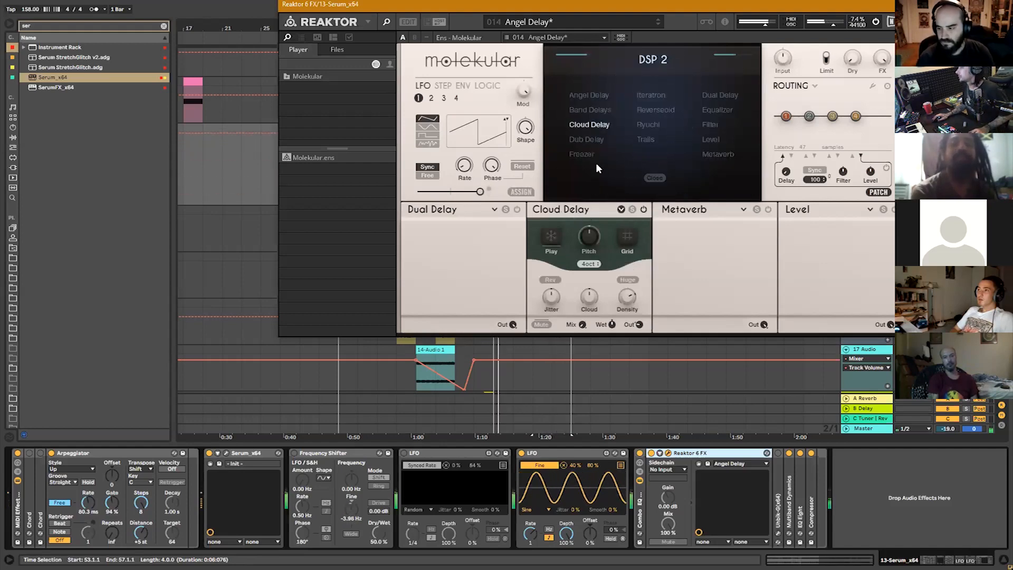
pyautogui.click(596, 153)
pyautogui.moveTo(648, 166)
pyautogui.mouseDown()
pyautogui.moveTo(609, 59)
pyautogui.moveTo(686, 153)
pyautogui.mouseUp()
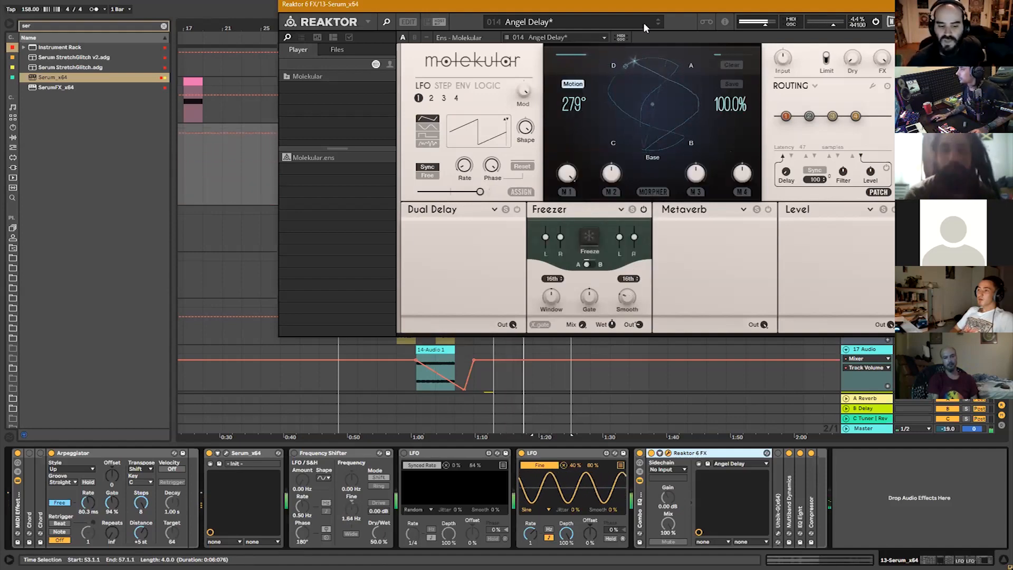
pyautogui.moveTo(646, 55)
pyautogui.mouseDown()
pyautogui.moveTo(696, 121)
pyautogui.moveTo(632, 131)
pyautogui.mouseUp()
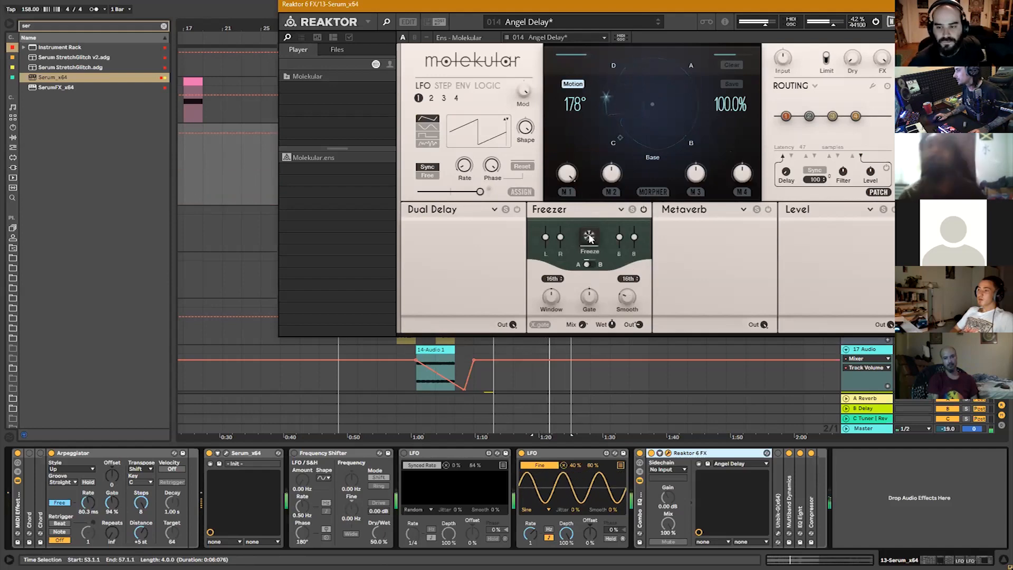
pyautogui.click(623, 208)
pyautogui.click(623, 209)
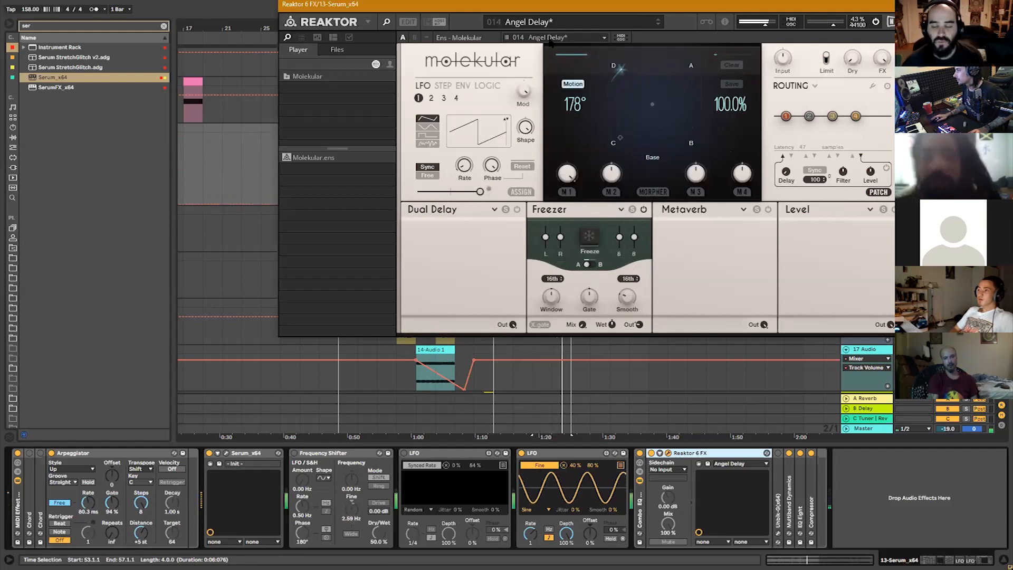
pyautogui.click(560, 28)
pyautogui.moveTo(580, 20)
pyautogui.moveTo(642, 69)
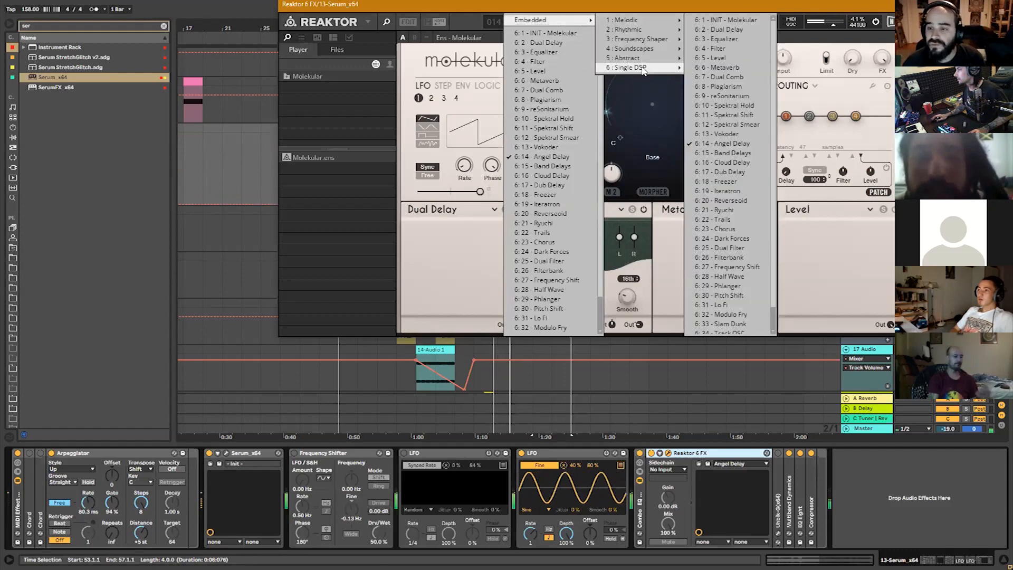
pyautogui.click(471, 28)
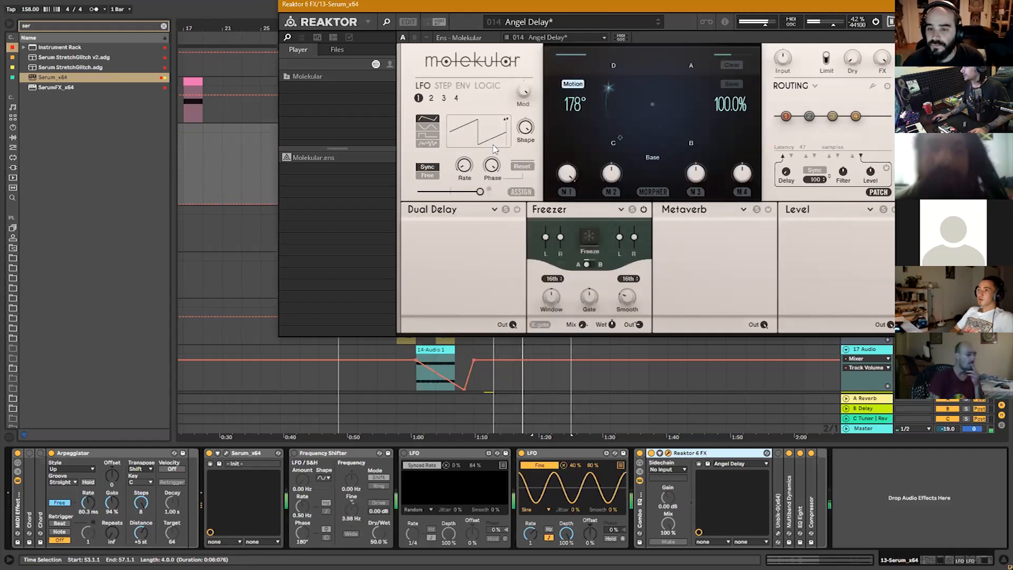
# Switch Molekular's modulation section to the step sequencer and view its modulation assignments on the Freezer
pyautogui.click(443, 85)
pyautogui.click(423, 86)
pyautogui.click(443, 85)
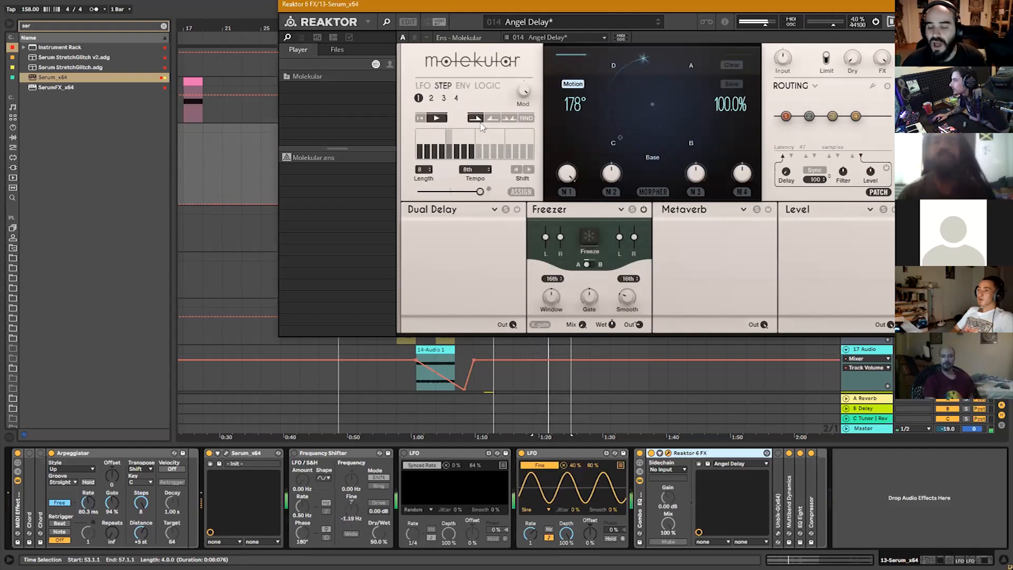
pyautogui.click(521, 192)
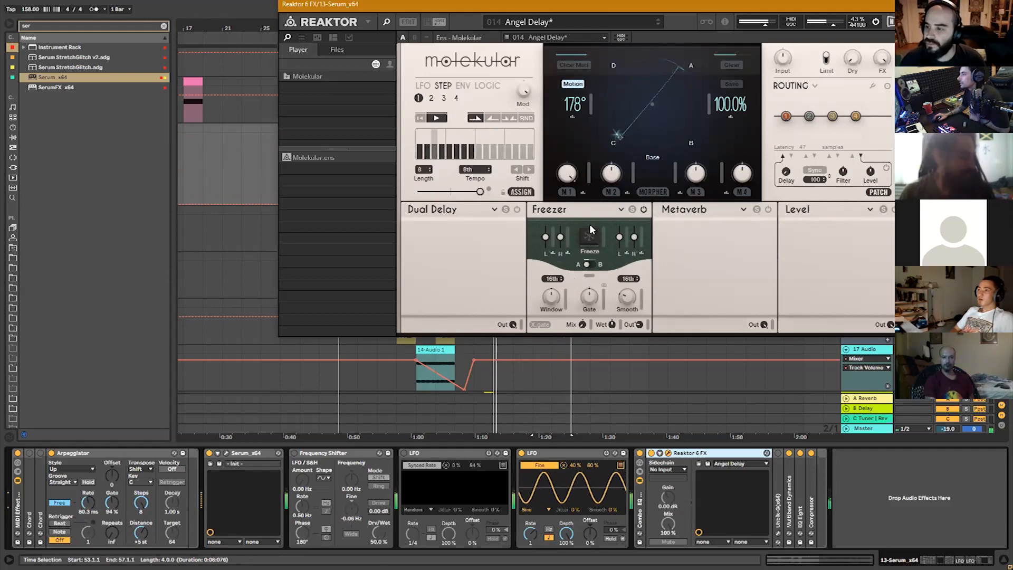
pyautogui.click(520, 193)
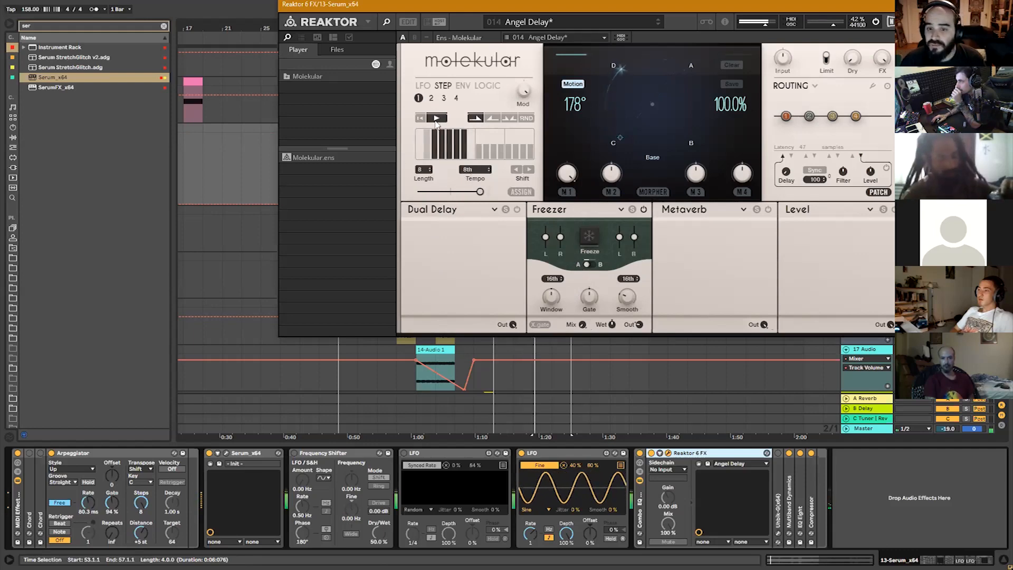
# Redraw the opening step values at varied heights, with the sequencer tempo at 4th and modulation assigned to Freeze
pyautogui.moveTo(420, 139); pyautogui.dragTo(435, 132)
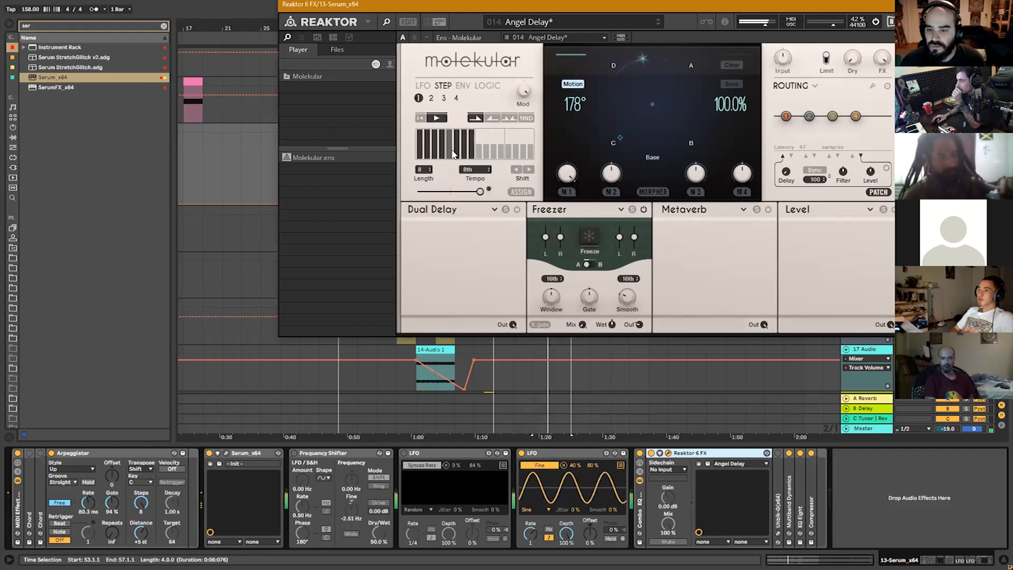
pyautogui.click(520, 193)
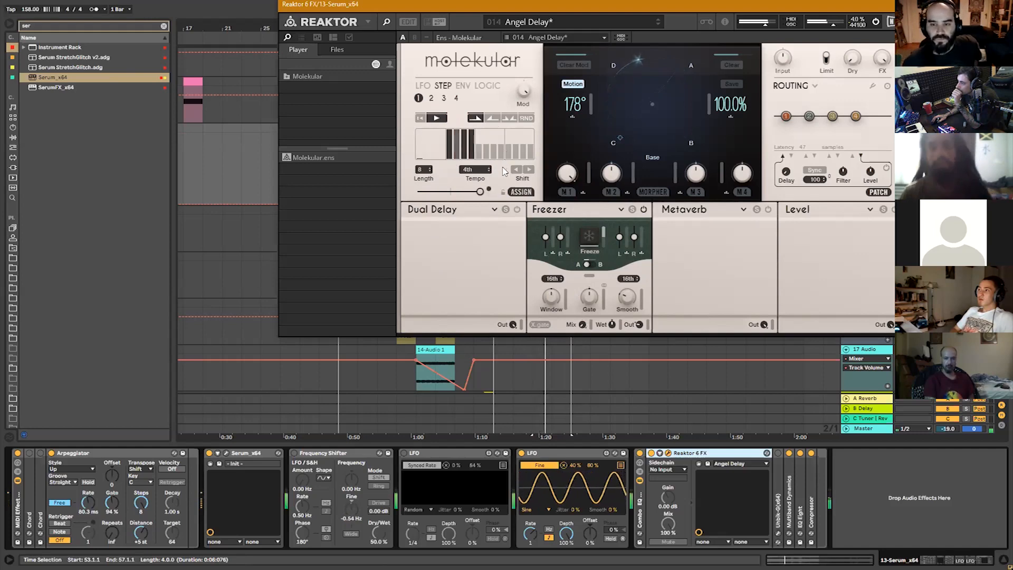
pyautogui.moveTo(419, 150); pyautogui.dragTo(443, 149)
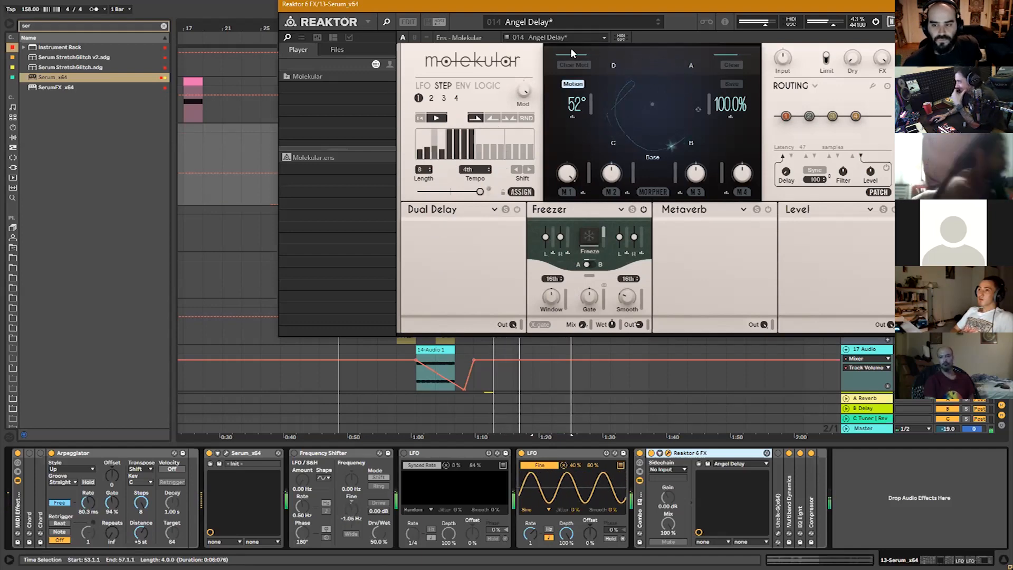
# Load the Reverseoid preset from Molekular's Single DSP bank and set the DSP 2 slot to Iteratron
pyautogui.click(570, 21)
pyautogui.moveTo(580, 19)
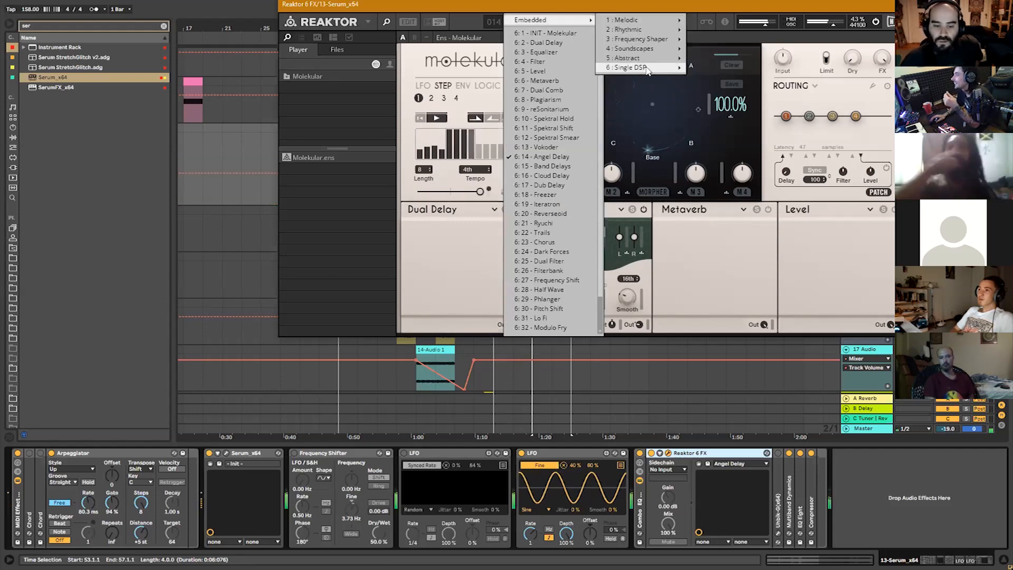
pyautogui.moveTo(646, 70)
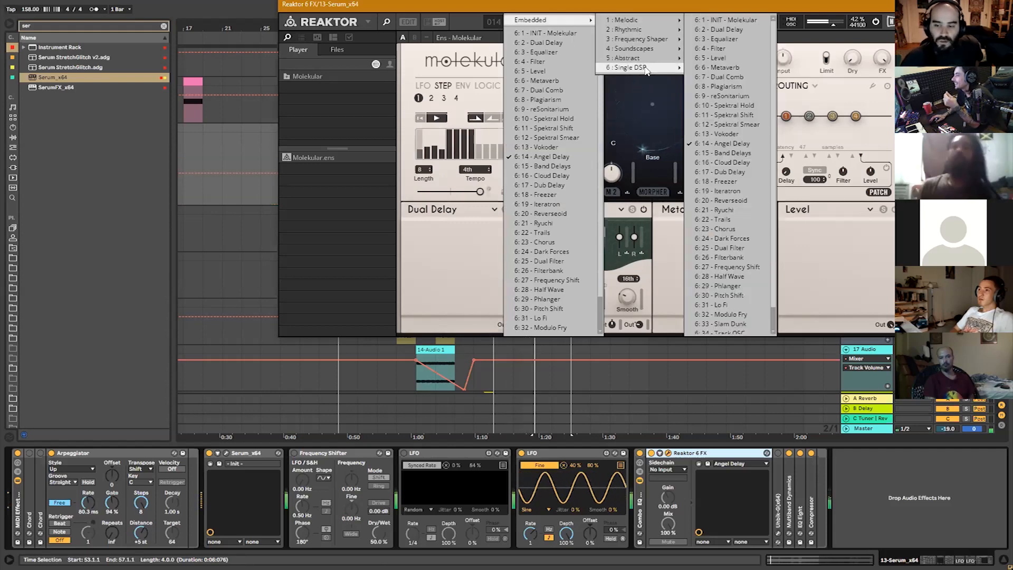
pyautogui.click(738, 191)
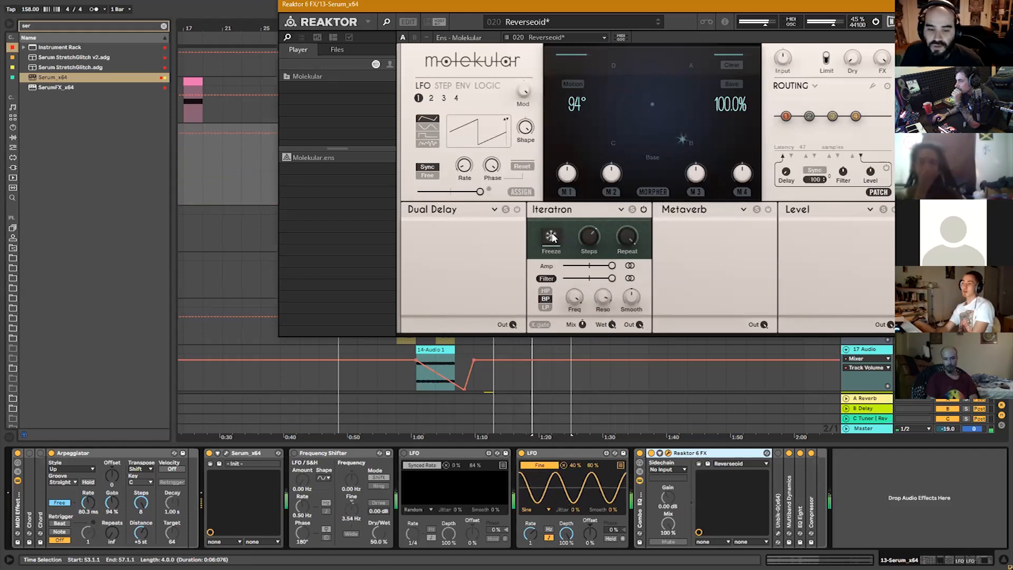
# Sweep the morph point to 266° and draw varied step sequencer values with Molekular's modulation assignment showing on the Iteratron
pyautogui.moveTo(622, 149)
pyautogui.mouseDown()
pyautogui.moveTo(697, 64)
pyautogui.moveTo(612, 68)
pyautogui.mouseUp()
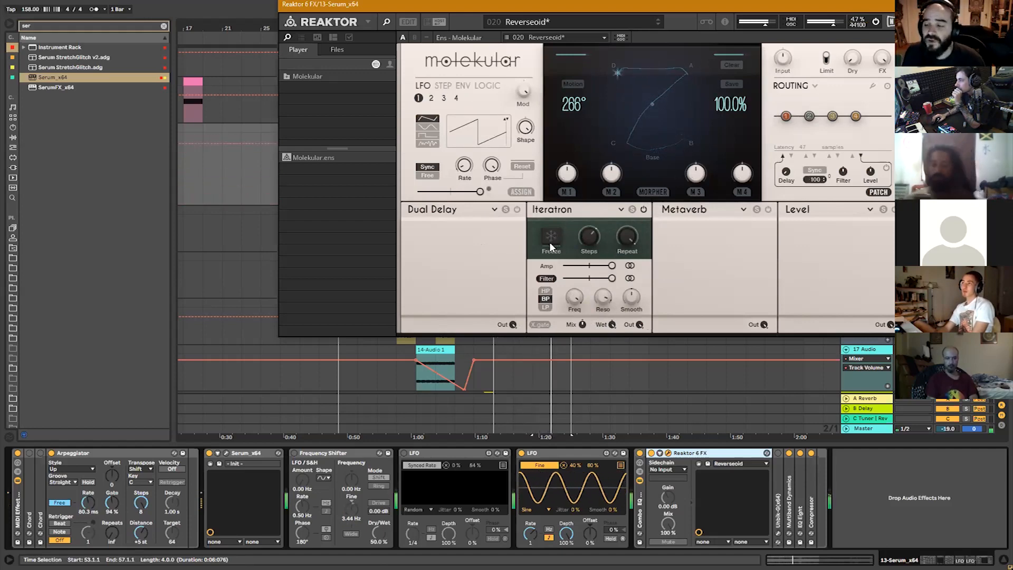
pyautogui.click(431, 98)
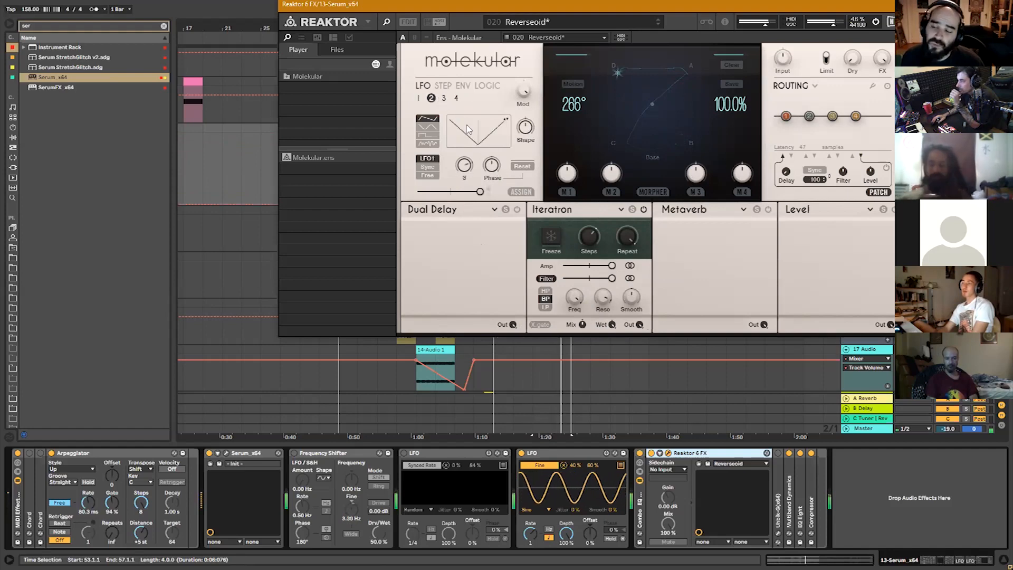
pyautogui.click(442, 87)
pyautogui.click(520, 192)
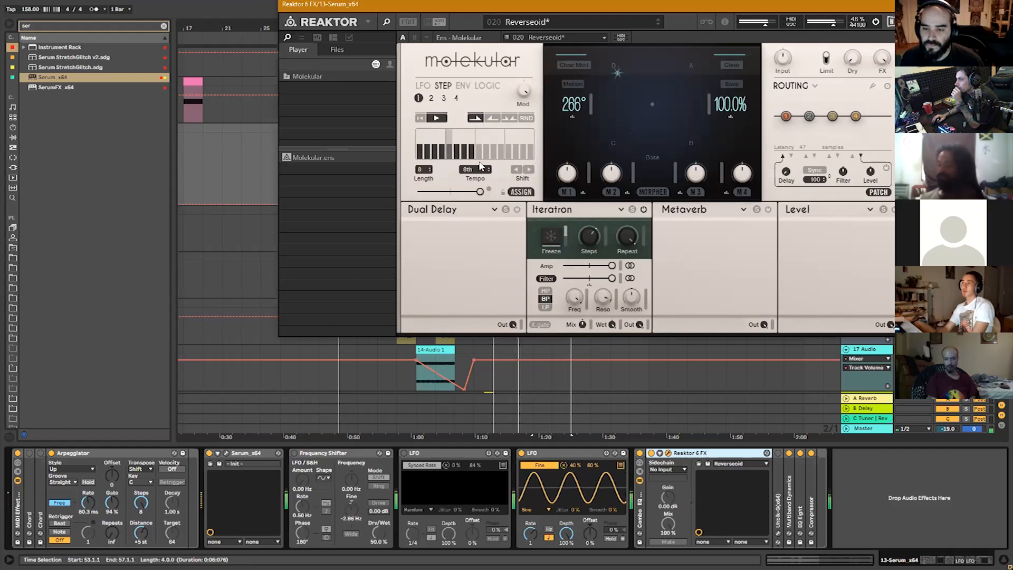
pyautogui.moveTo(452, 152)
pyautogui.mouseDown()
pyautogui.moveTo(459, 129)
pyautogui.moveTo(549, 145)
pyautogui.mouseUp()
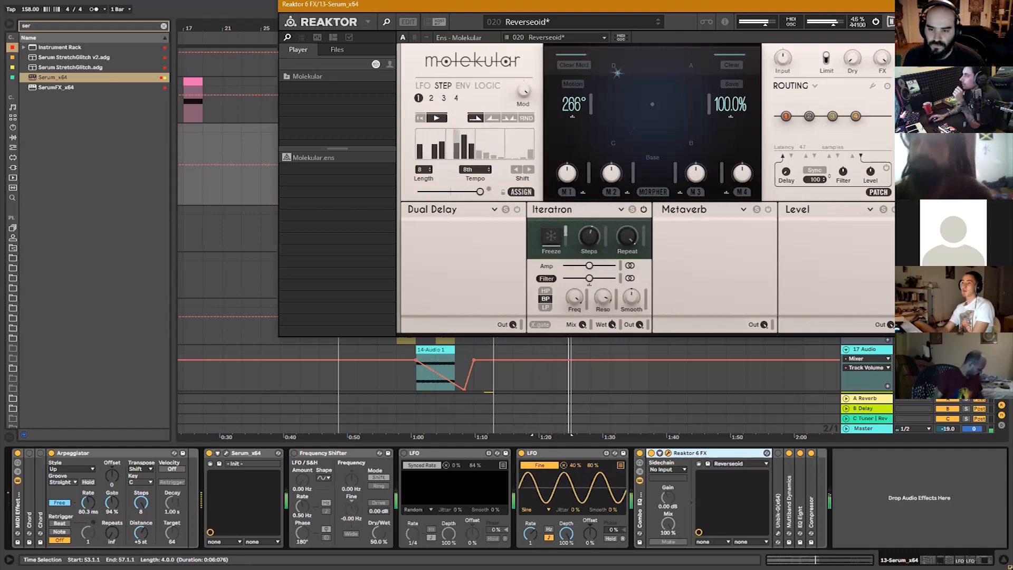
pyautogui.click(900, 4)
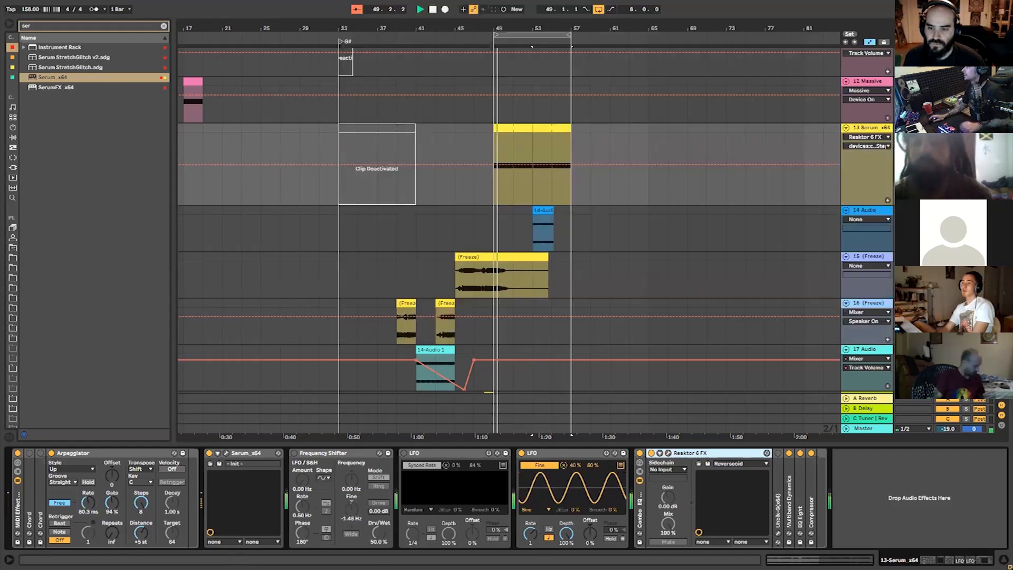
# Insert a new audio track below the Serum track and record the processed sound onto it over bars 49 to 57
pyautogui.click(873, 128)
pyautogui.hotkey('ctrl', 't')
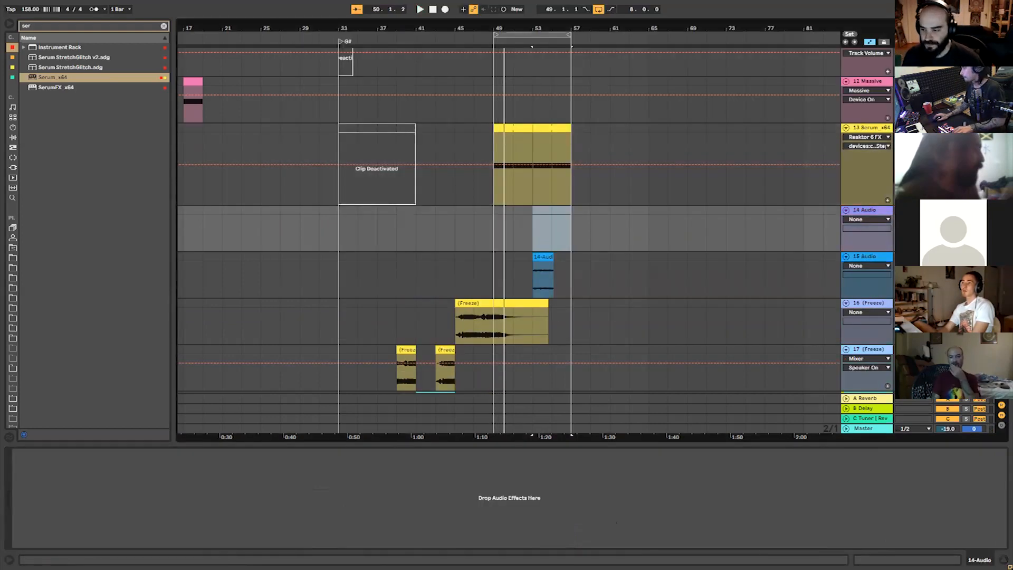
pyautogui.press('F9')
pyautogui.press('space')
# Set the gain of the newly recorded clips on the 14 Audio track to 19 dB and start playback
pyautogui.moveTo(507, 214); pyautogui.dragTo(579, 224)
pyautogui.hotkey('shift', 'Tab')
pyautogui.click(85, 288)
pyautogui.write('19')
pyautogui.press('Return')
pyautogui.press('space')
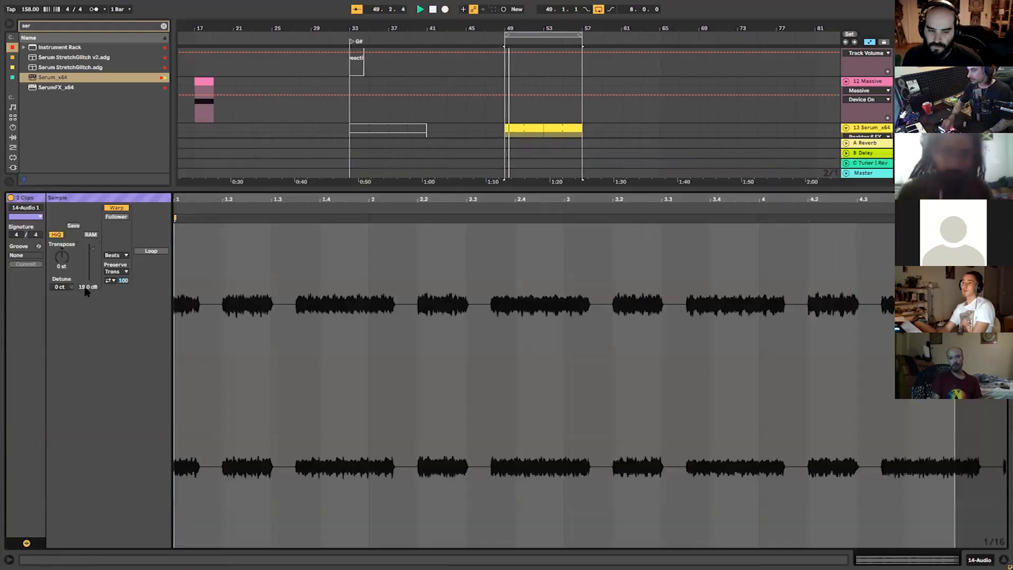
pyautogui.hotkey('shift', 'Tab')
# Reopen Reaktor on the Serum track and load Molekular's Ryuchi preset
pyautogui.click(852, 133)
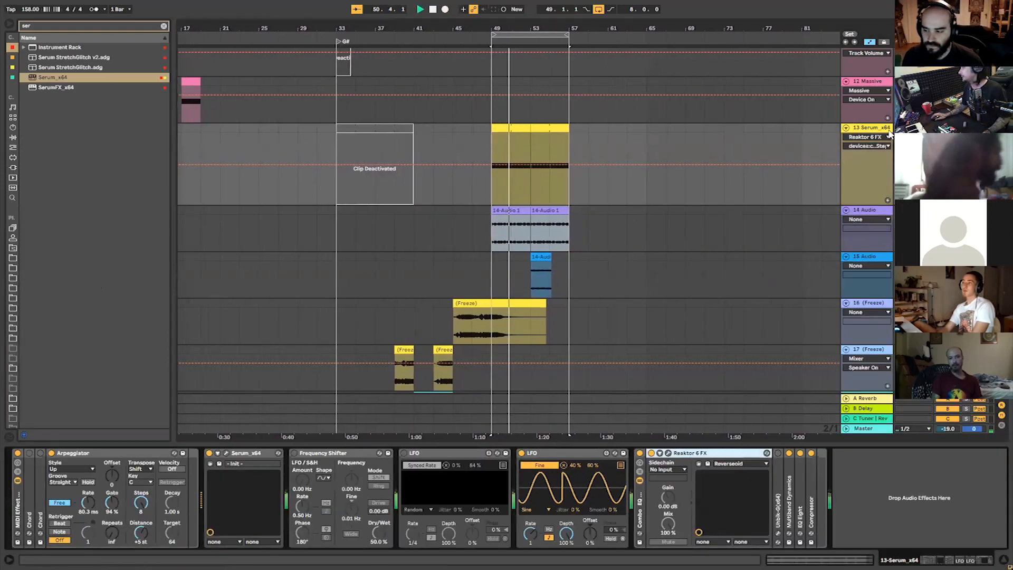
pyautogui.click(667, 453)
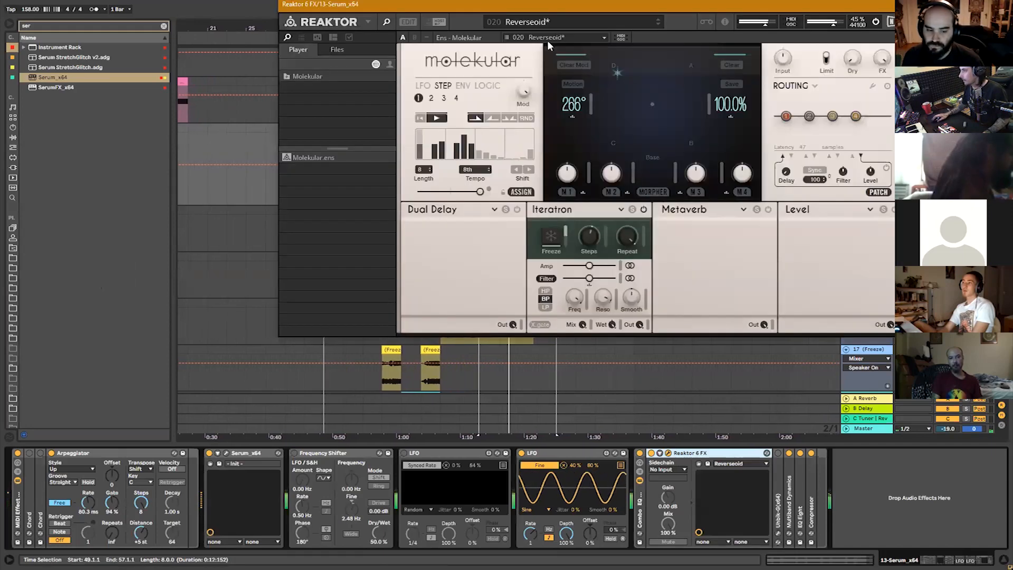
pyautogui.click(658, 24)
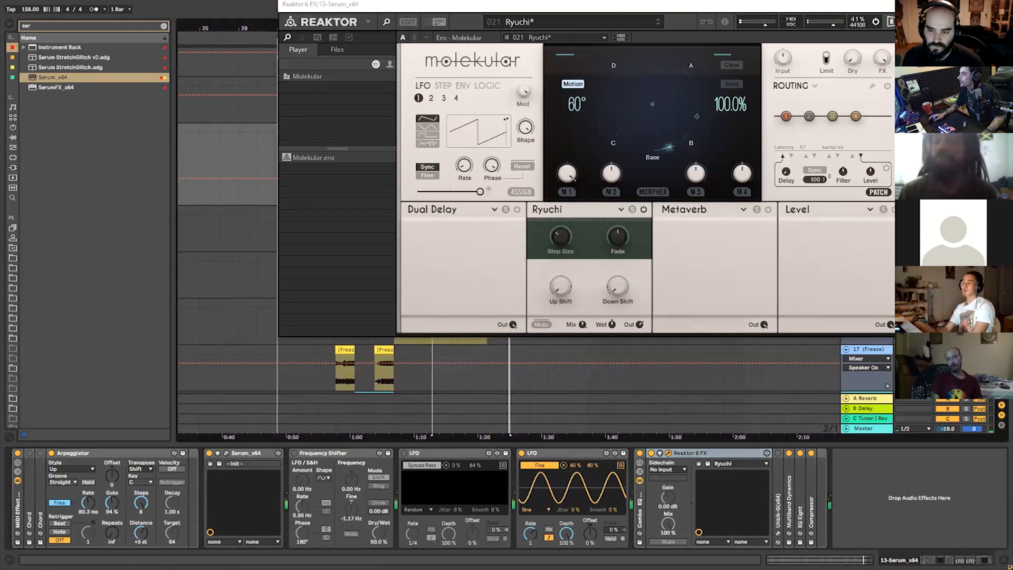
pyautogui.click(526, 5)
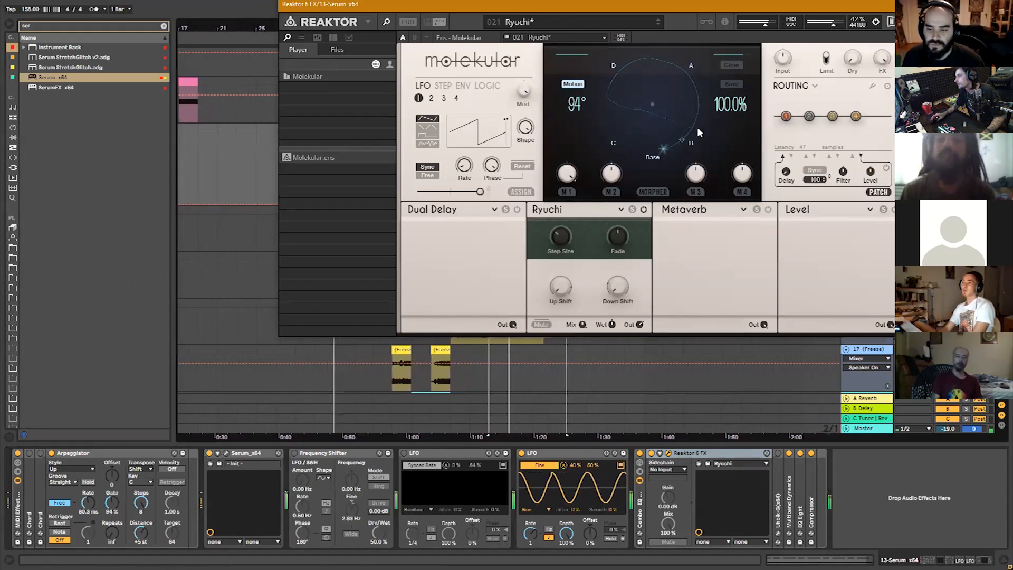
pyautogui.click(892, 6)
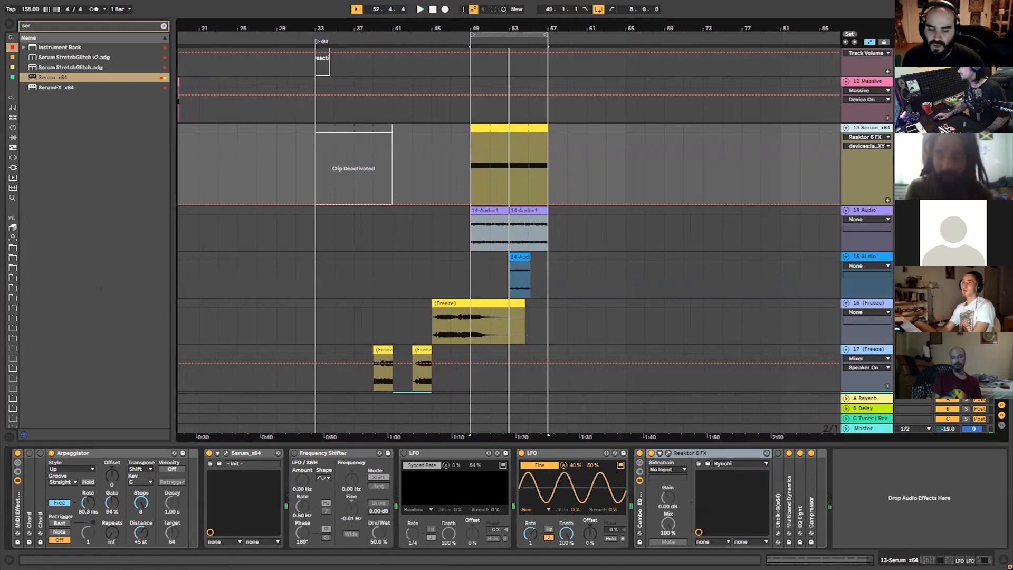
# Duplicate the 14 Audio track without its clips and start recording onto the copy from bar 49
pyautogui.click(874, 212)
pyautogui.hotkey('ctrl', 'd')
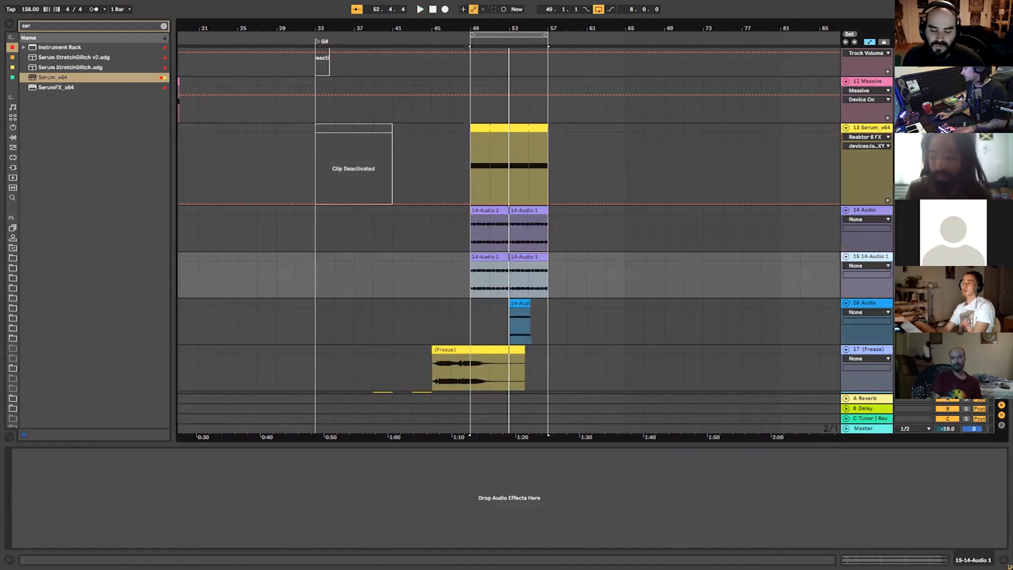
pyautogui.moveTo(568, 268); pyautogui.dragTo(440, 268)
pyautogui.press('Delete')
pyautogui.click(469, 267)
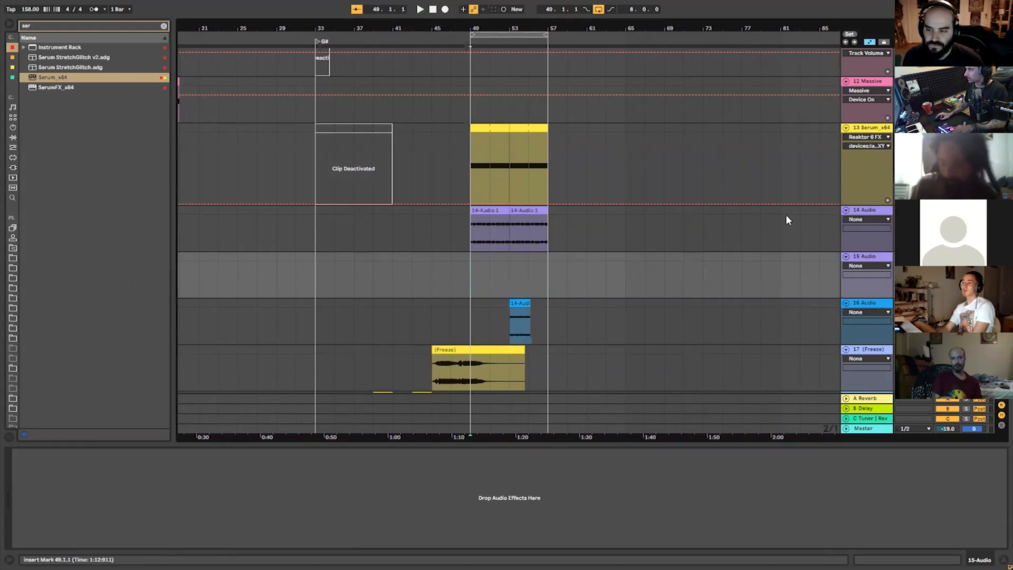
pyautogui.press('F9')
# Record circular sweeps of Molekular's morph point over the looped section, then stop and view the recorded automation
pyautogui.click(870, 128)
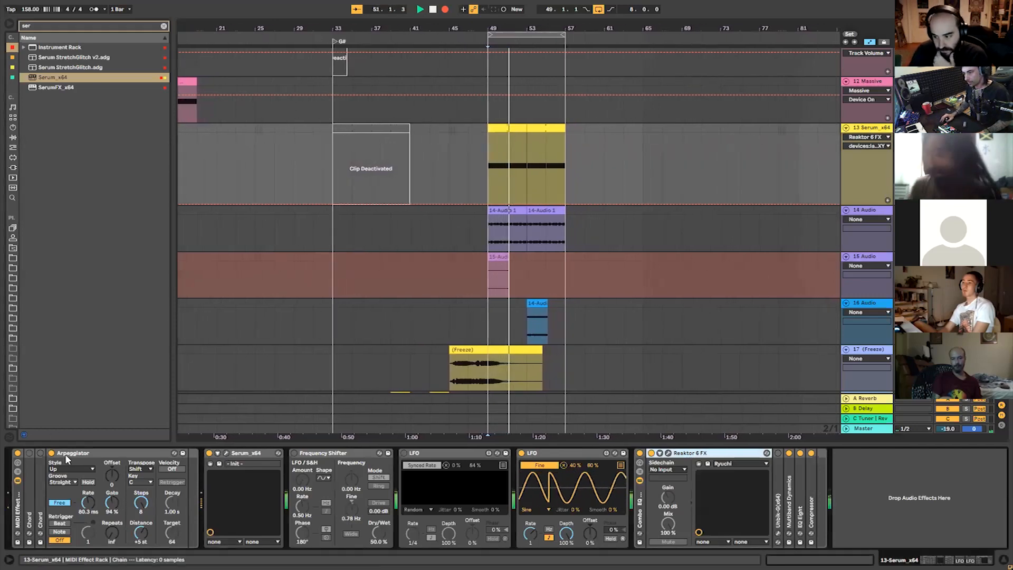
pyautogui.click(668, 454)
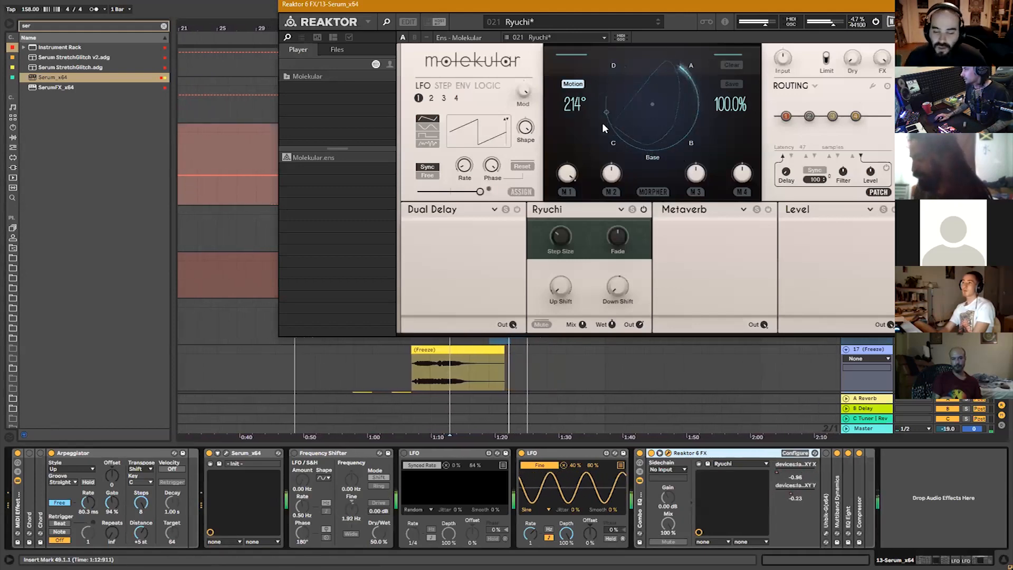
pyautogui.moveTo(616, 97)
pyautogui.mouseDown()
pyautogui.moveTo(697, 93)
pyautogui.moveTo(634, 133)
pyautogui.moveTo(703, 117)
pyautogui.moveTo(667, 59)
pyautogui.moveTo(626, 72)
pyautogui.moveTo(644, 132)
pyautogui.moveTo(691, 156)
pyautogui.moveTo(702, 125)
pyautogui.moveTo(616, 94)
pyautogui.moveTo(633, 138)
pyautogui.moveTo(608, 156)
pyautogui.moveTo(821, 210)
pyautogui.moveTo(897, 32)
pyautogui.mouseUp()
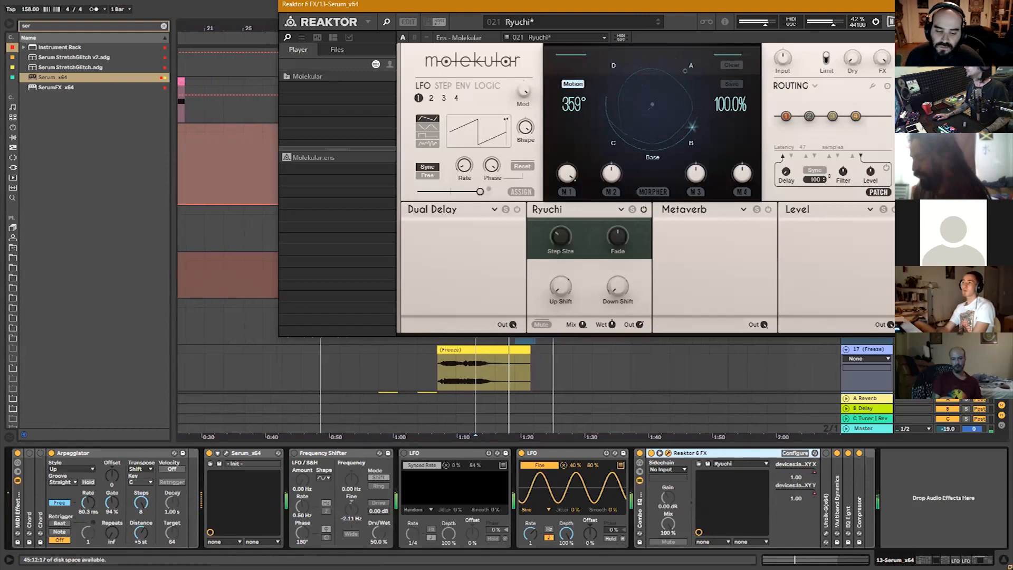
pyautogui.click(899, 4)
pyautogui.press('space')
pyautogui.moveTo(508, 27); pyautogui.dragTo(508, 90)
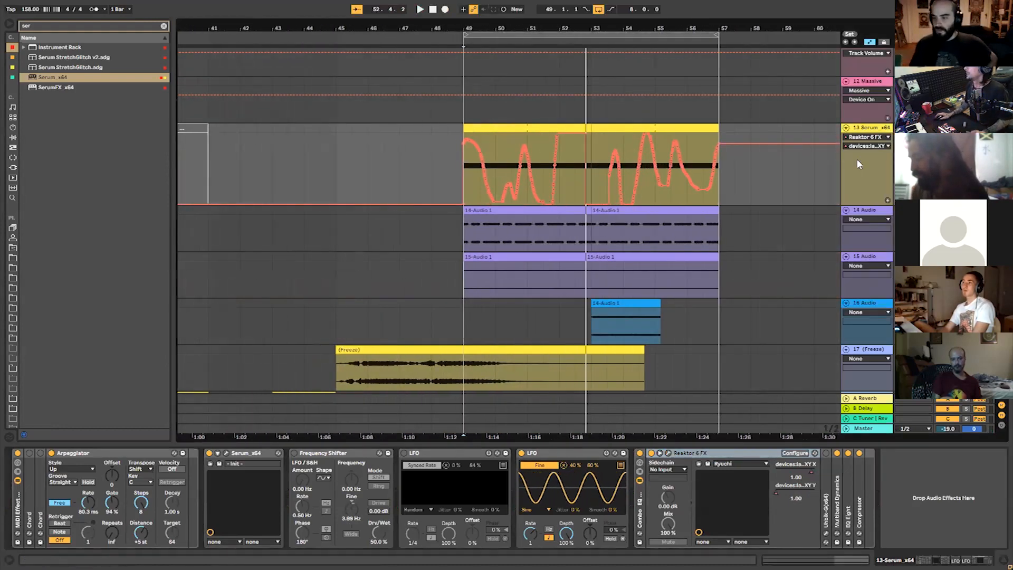
# Play the loop and move the 14 Audio clips to start at bar 57
pyautogui.press('space')
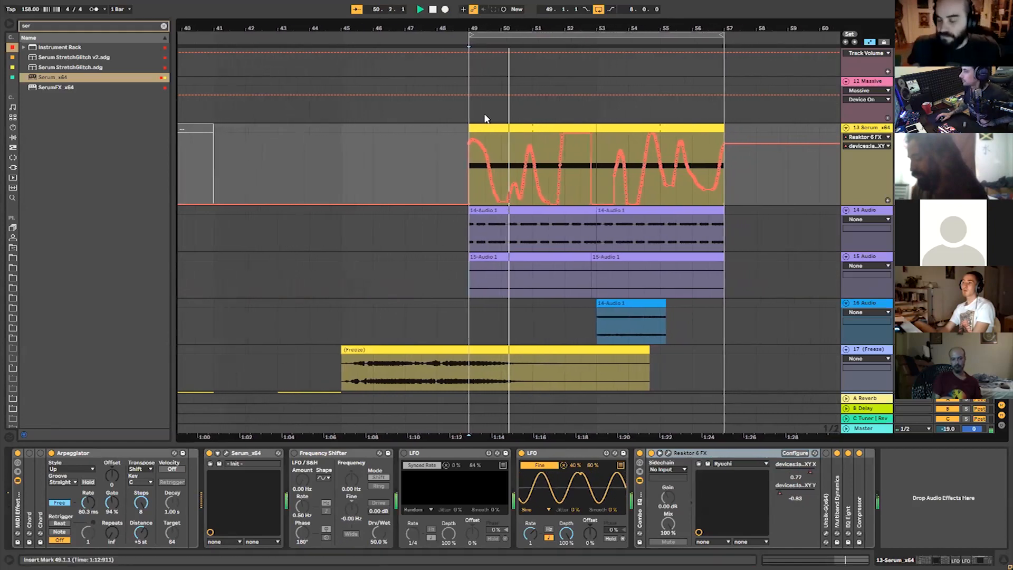
pyautogui.click(598, 208)
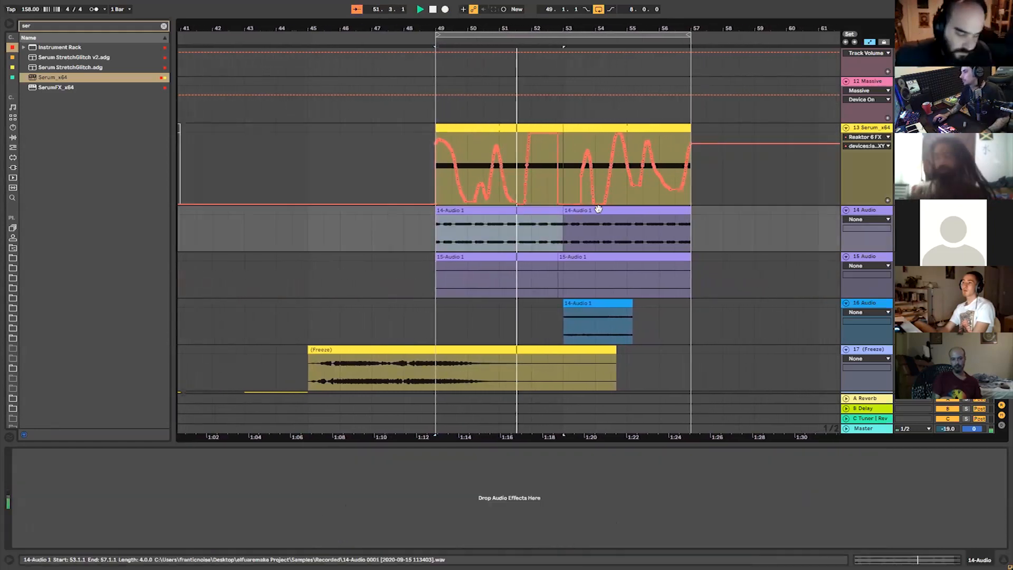
pyautogui.moveTo(598, 209); pyautogui.dragTo(800, 210)
pyautogui.scroll(-2, 650, 198)
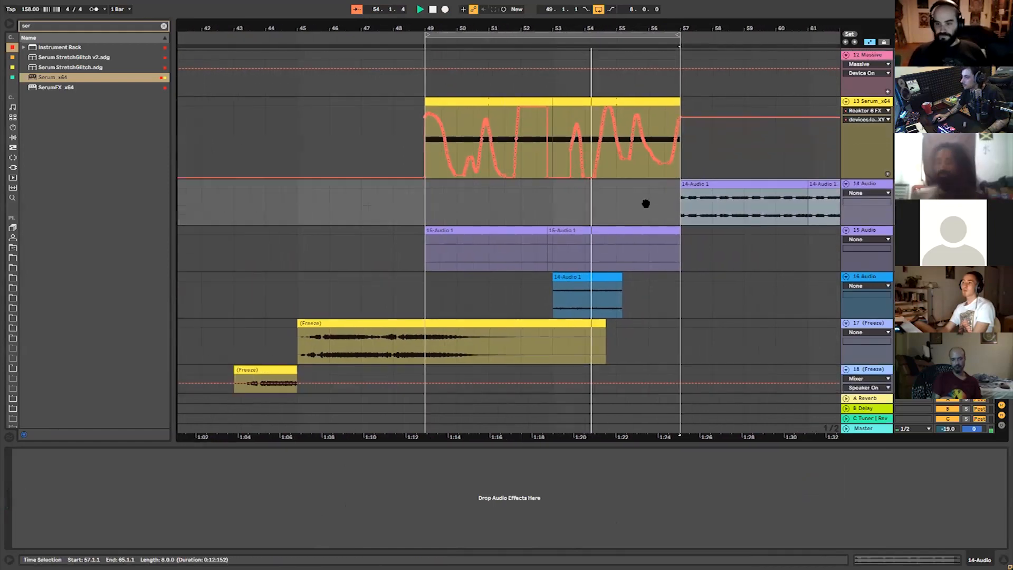
pyautogui.moveTo(650, 198); pyautogui.dragTo(645, 185)
# Deactivate the recorded clips on the 15 Audio track between bars 49 and 57
pyautogui.moveTo(419, 228); pyautogui.dragTo(675, 222)
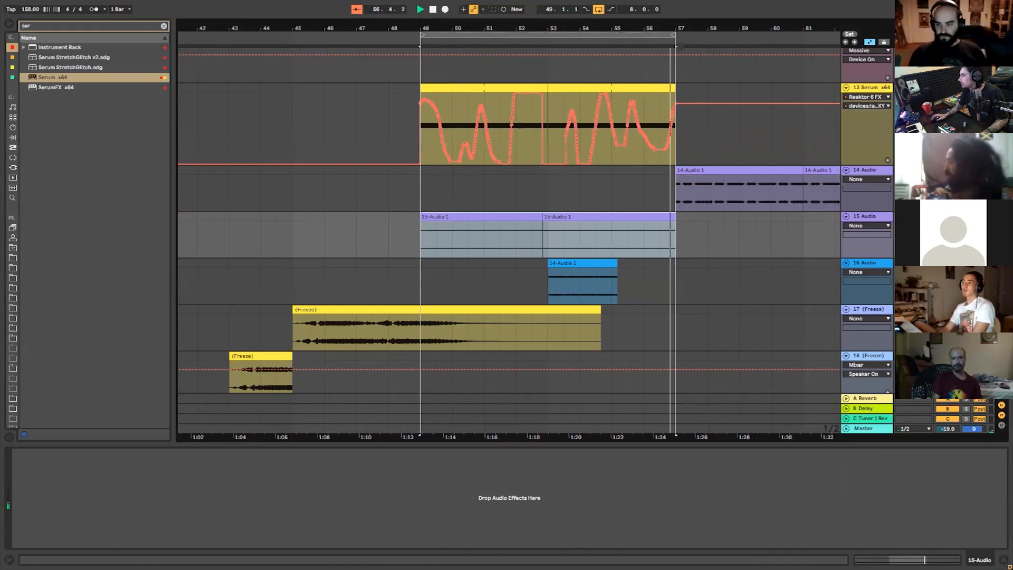
pyautogui.moveTo(697, 224); pyautogui.dragTo(412, 232)
pyautogui.click(881, 99)
pyautogui.click(873, 120)
pyautogui.moveTo(692, 225); pyautogui.dragTo(421, 223)
pyautogui.press('0')
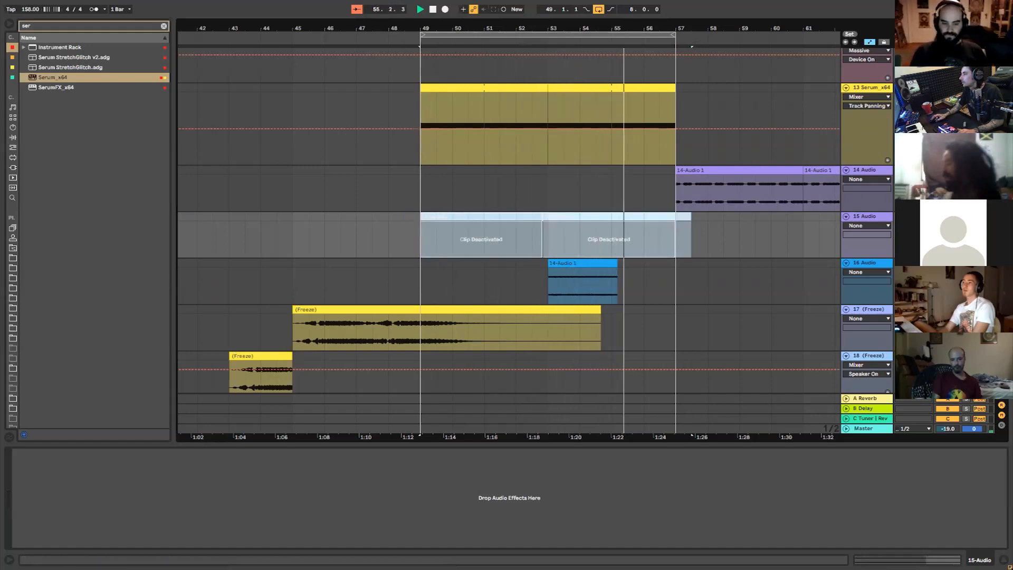
# Reactivate the recorded 15 Audio clips and set their gain to 19 dB
pyautogui.click(880, 91)
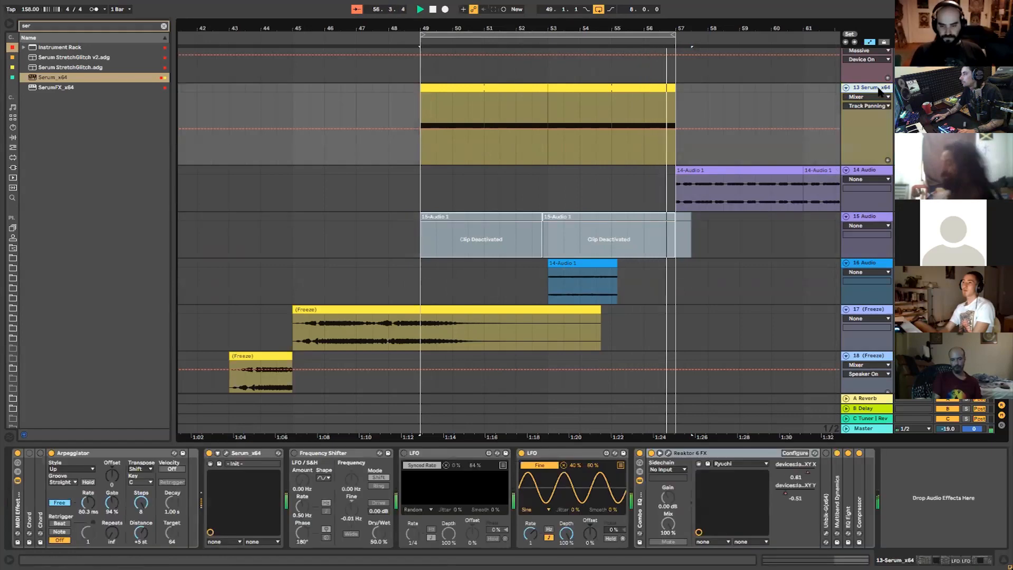
pyautogui.moveTo(389, 219); pyautogui.dragTo(692, 217)
pyautogui.press('0')
pyautogui.click(873, 89)
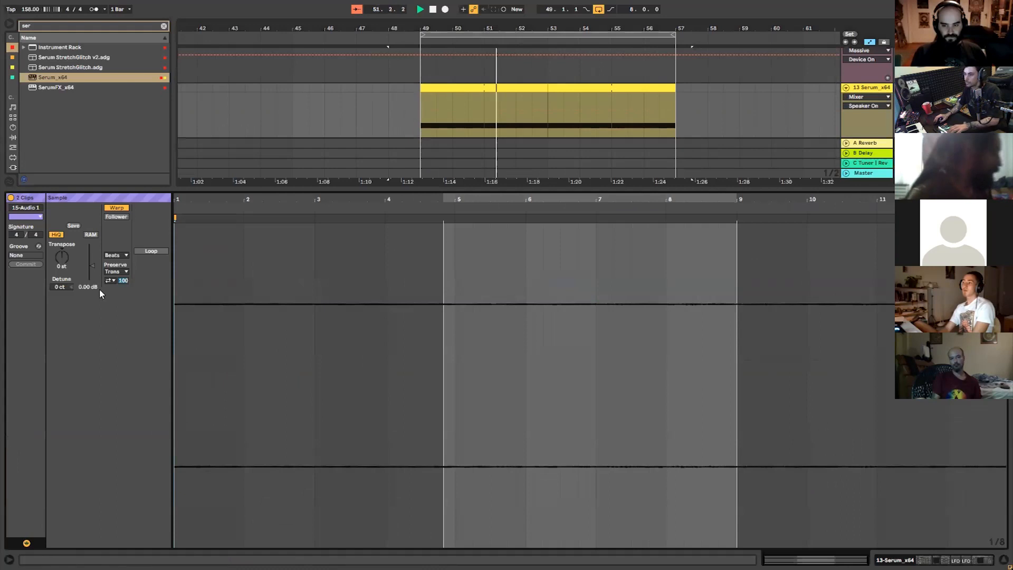
pyautogui.press('Return')
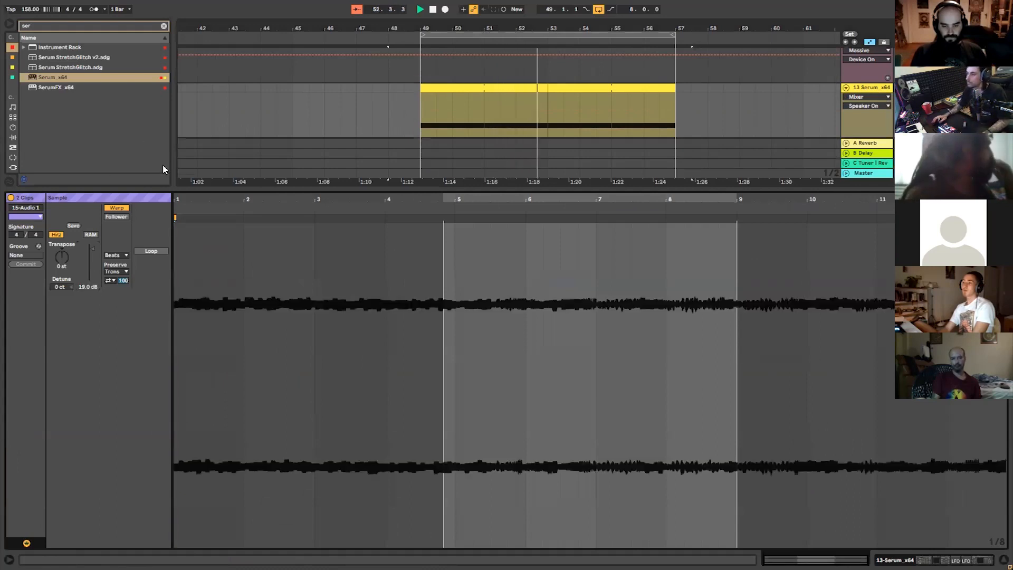
pyautogui.hotkey('ctrl', 'alt', 'l')
# Deactivate the section of the 15 Audio recording from bar 53 to bar 55
pyautogui.moveTo(558, 207); pyautogui.dragTo(589, 249)
pyautogui.click(575, 252)
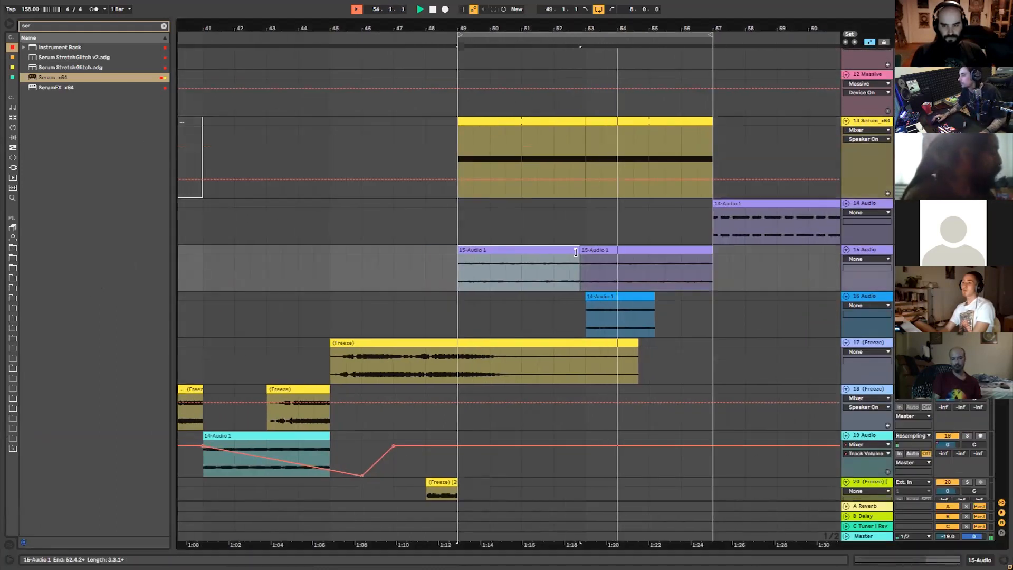
pyautogui.moveTo(607, 268); pyautogui.dragTo(660, 268)
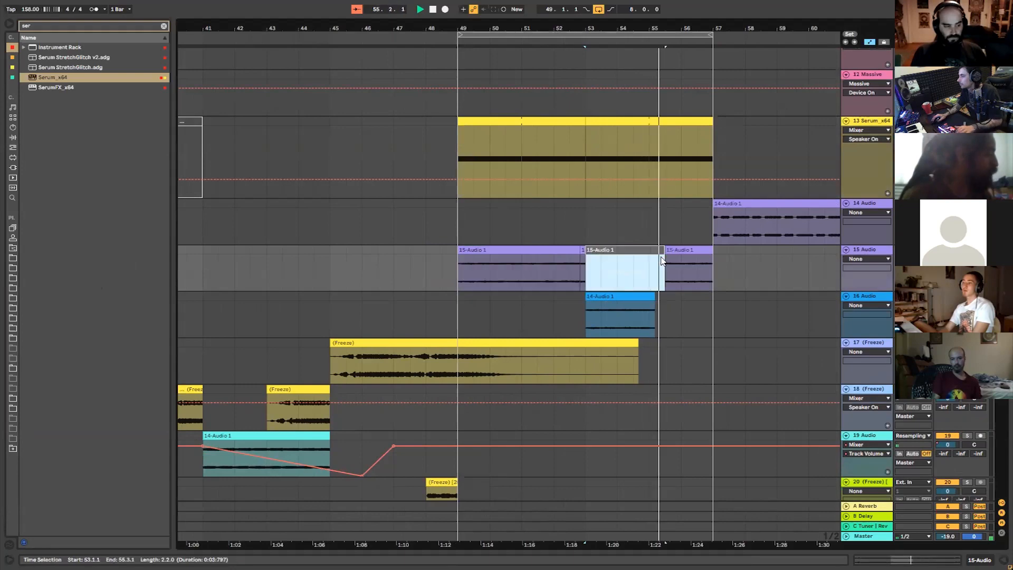
pyautogui.press('0')
pyautogui.click(665, 271)
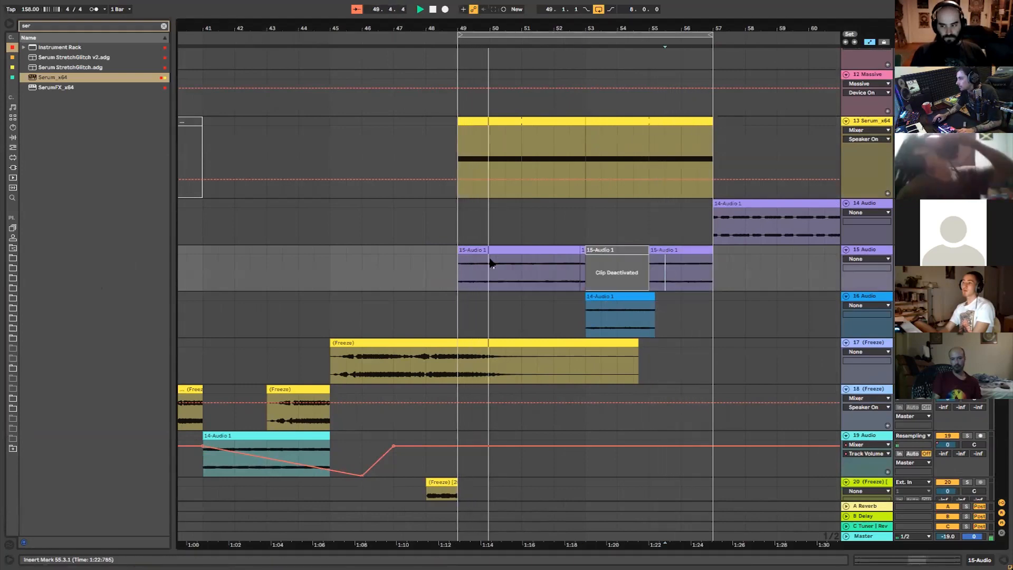
# Deactivate two more 15 Audio sections, bars 49 to 51 and from mid-bar 51 to near the end of bar 52
pyautogui.moveTo(453, 279); pyautogui.dragTo(459, 257)
pyautogui.press('0')
pyautogui.moveTo(536, 265); pyautogui.dragTo(579, 251)
pyautogui.press('0')
# Deactivate the 16 Audio clip from bar 54 to its end
pyautogui.click(624, 317)
pyautogui.moveTo(624, 317); pyautogui.dragTo(654, 317)
pyautogui.press('0')
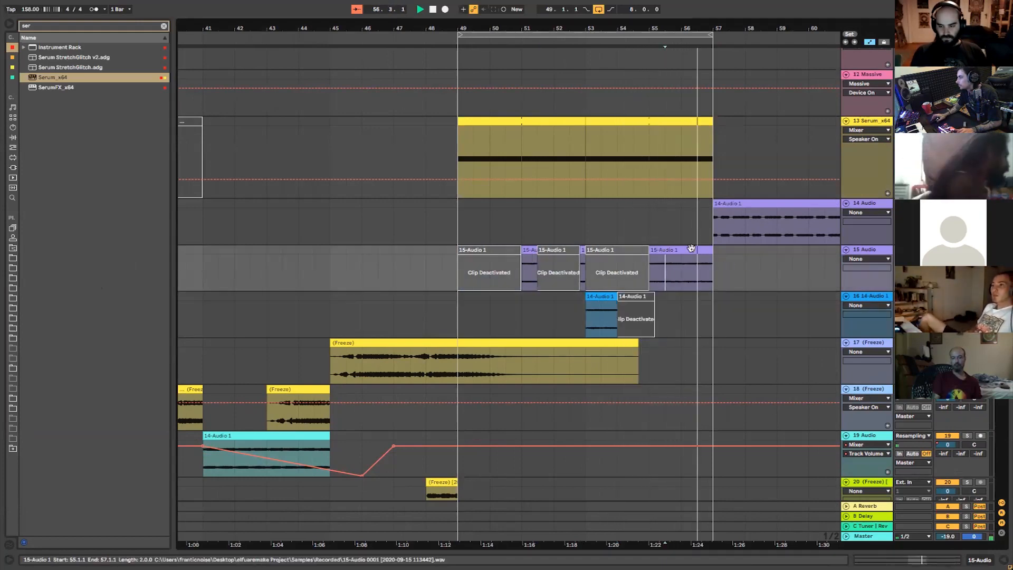
# Duplicate the kick, vb-1 and hi-hat clips to fill bars 49 to 57
pyautogui.scroll(9, 681, 248)
pyautogui.click(332, 346)
pyautogui.hotkey('ctrl', 'd')
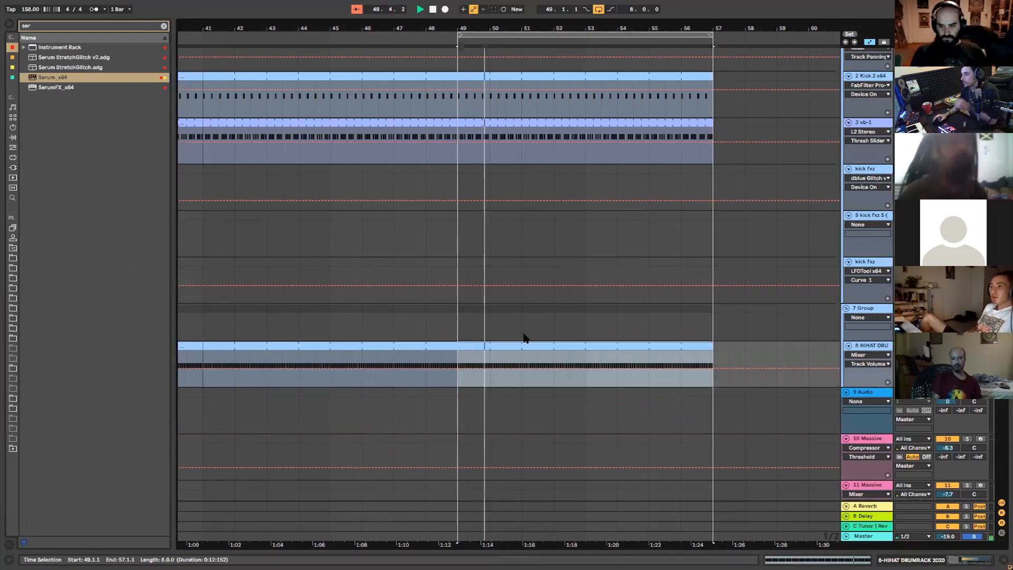
# Open the Reaktor 6 FX window on the 13 Serum_x64 track and check Molekular's preset list
pyautogui.scroll(-6, 524, 337)
pyautogui.scroll(-2, 599, 301)
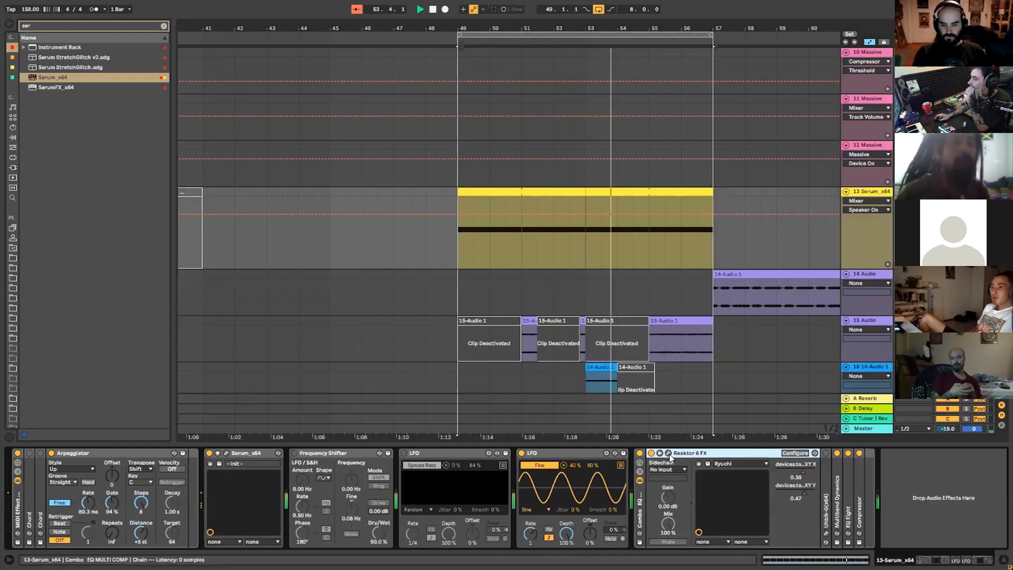
pyautogui.click(668, 453)
pyautogui.click(564, 24)
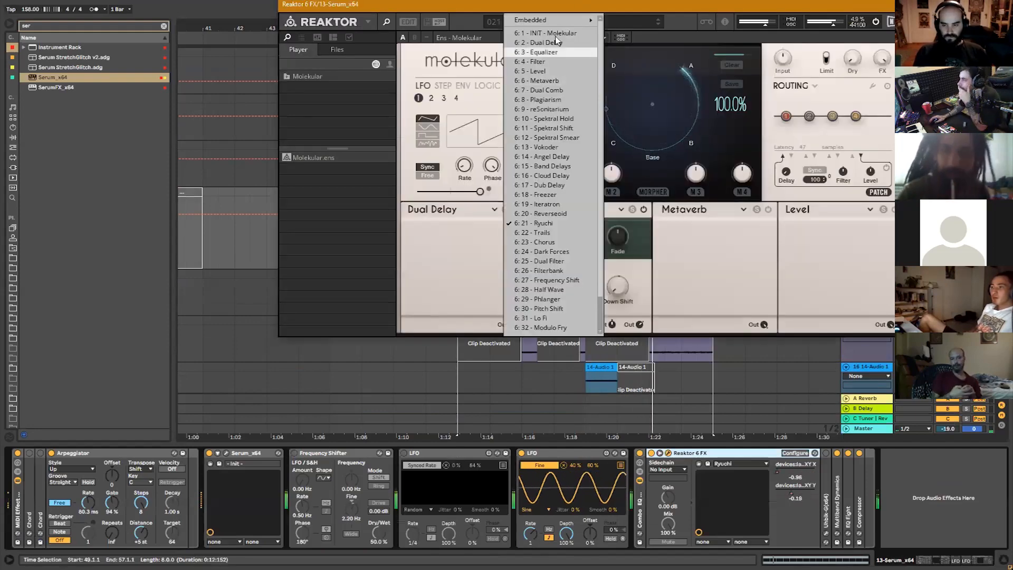
pyautogui.click(493, 25)
pyautogui.rightClick(518, 24)
pyautogui.press('Escape')
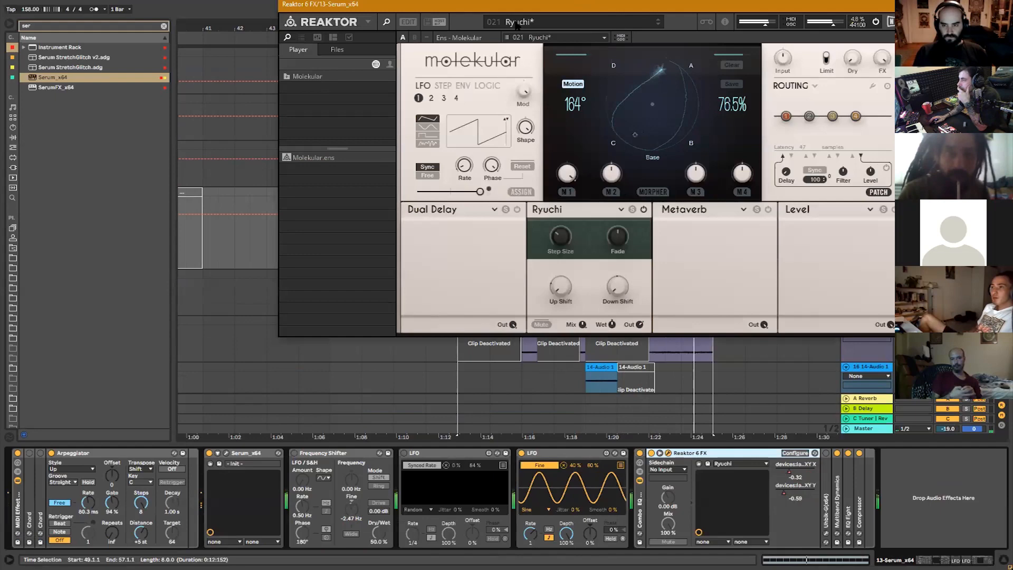
# Load the Plagiarism preset from Molekular's Single DSP bank, adjust its Pitch control, and close the Reaktor window
pyautogui.click(517, 22)
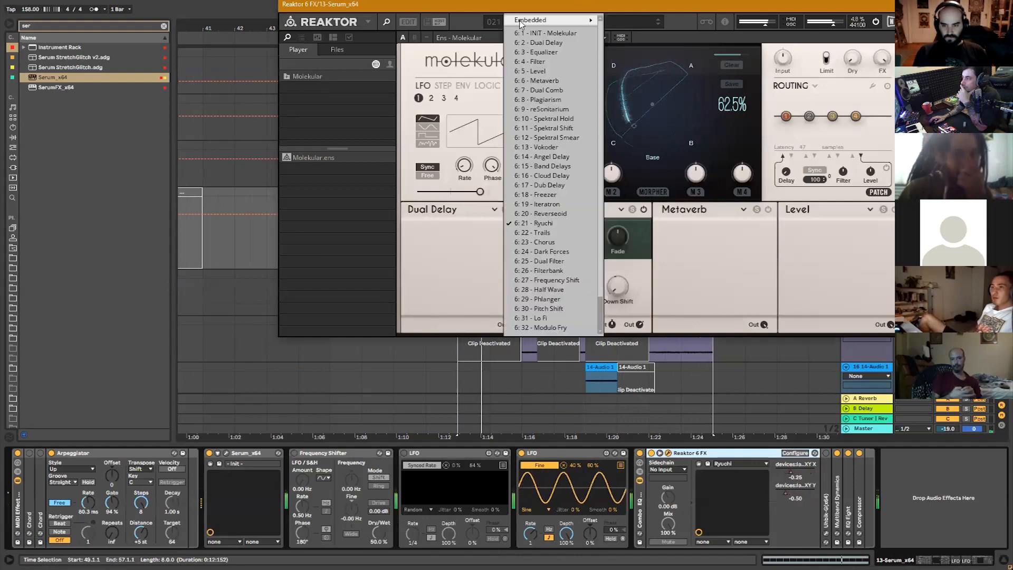
pyautogui.moveTo(589, 20)
pyautogui.moveTo(630, 68)
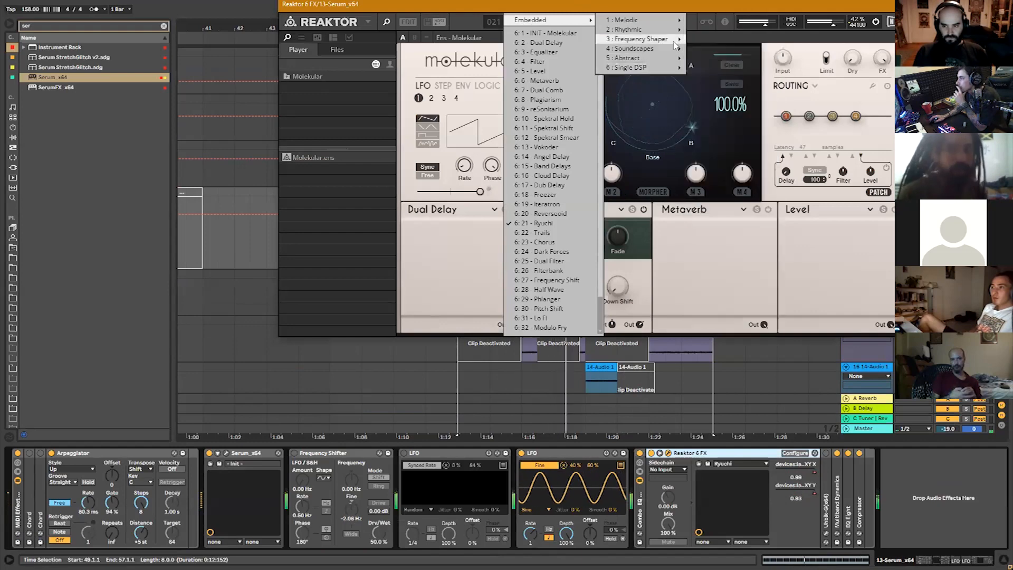
pyautogui.moveTo(666, 68)
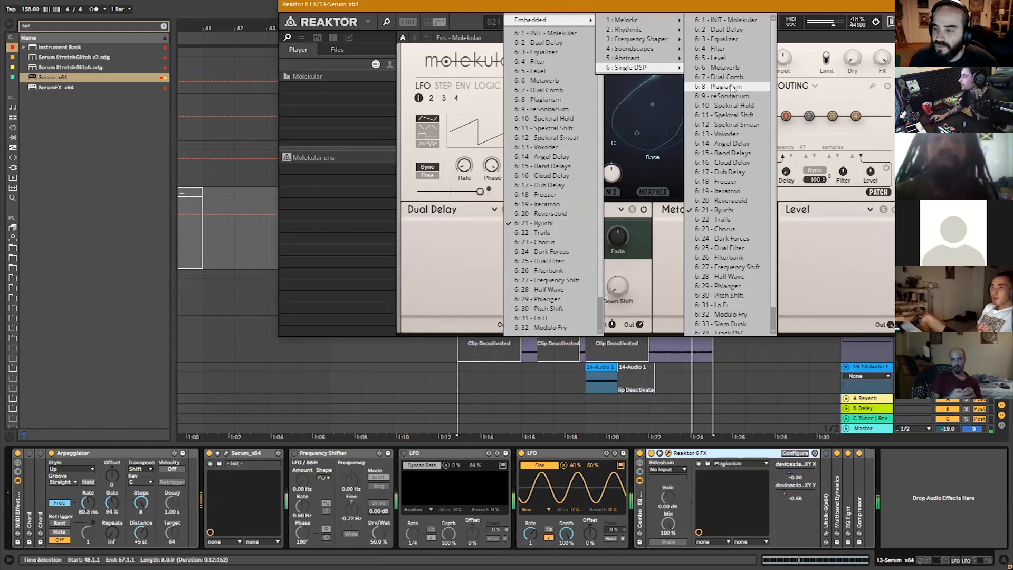
pyautogui.click(727, 87)
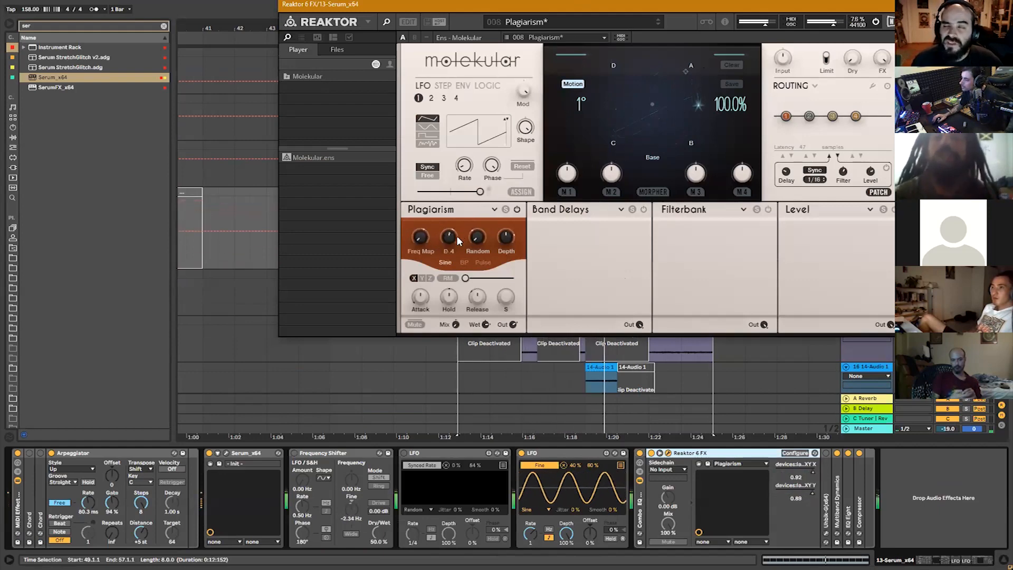
pyautogui.moveTo(457, 246); pyautogui.dragTo(456, 248)
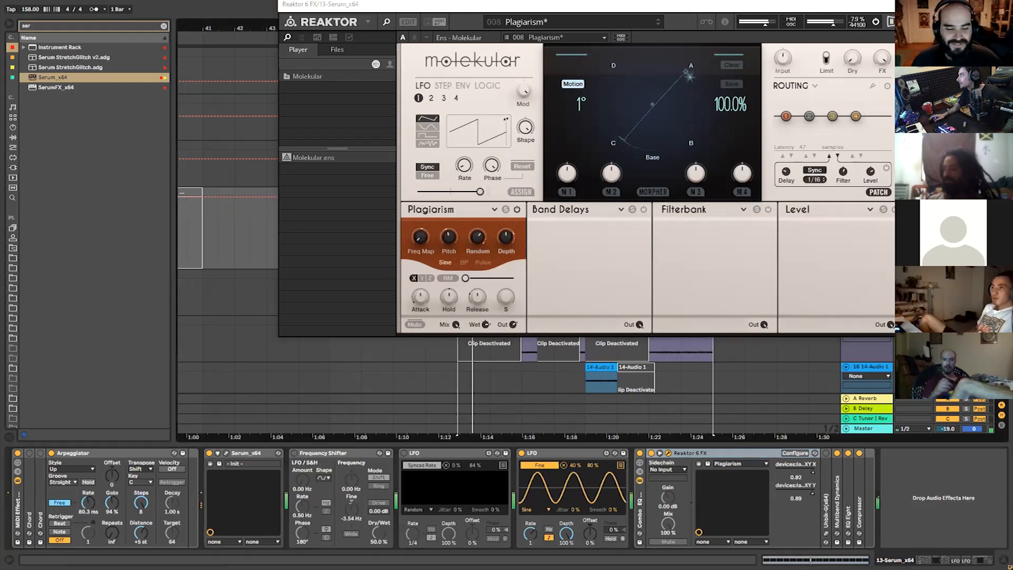
pyautogui.click(902, 4)
# Insert a new audio track directly below 13 Serum_x64 and choose its input source
pyautogui.click(870, 193)
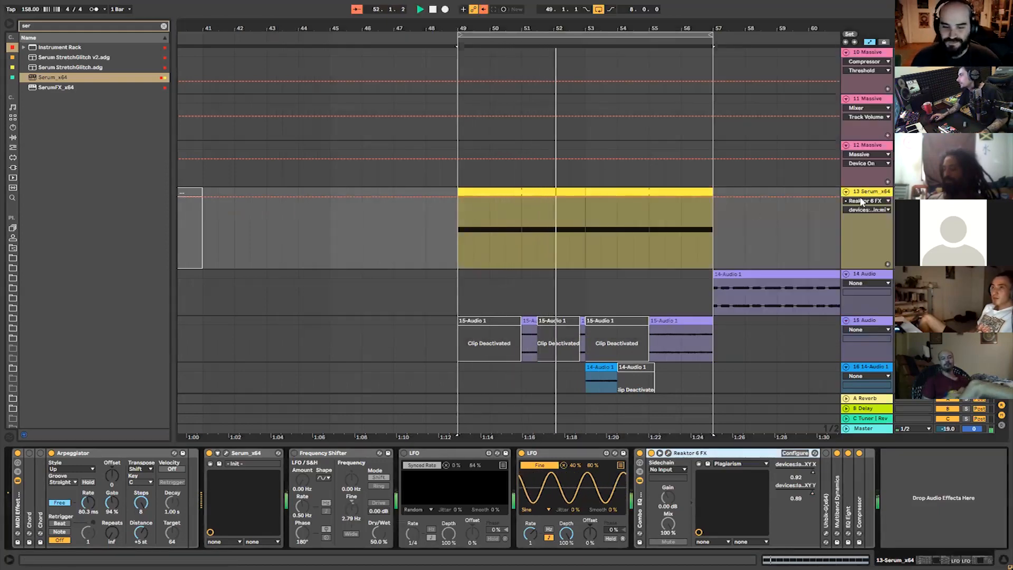
pyautogui.hotkey('ctrl', 't')
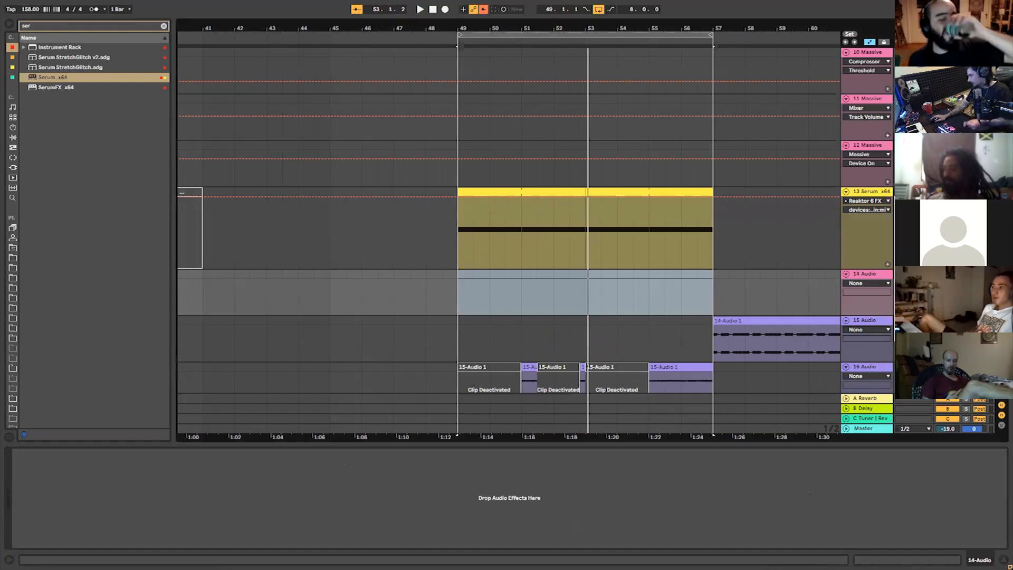
pyautogui.click(914, 274)
pyautogui.click(913, 309)
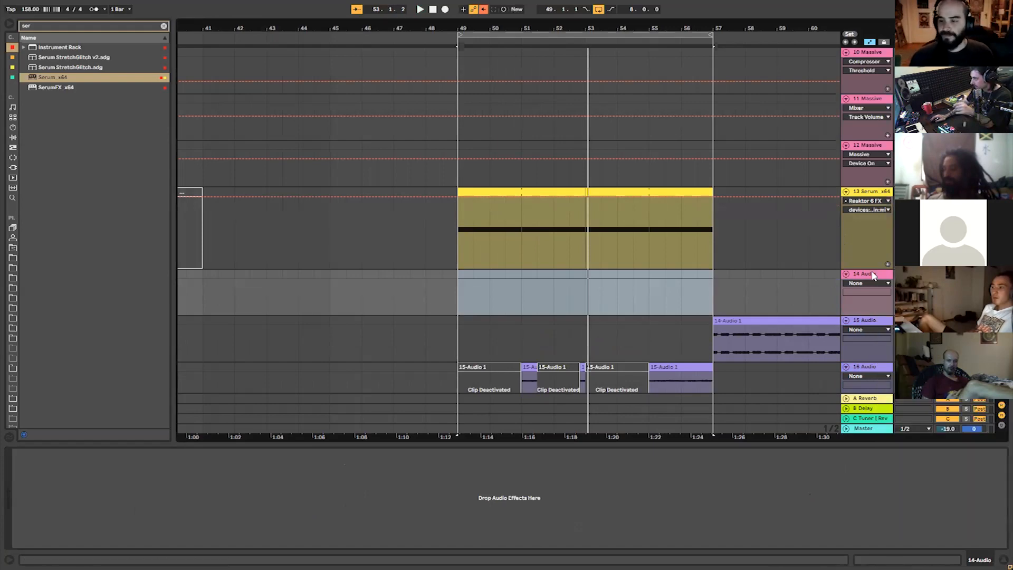
# Record the Plagiarism-processed Serum sound onto the new 14 Audio track from bar 49 to bar 57 and show that track's devices
pyautogui.rightClick(473, 283)
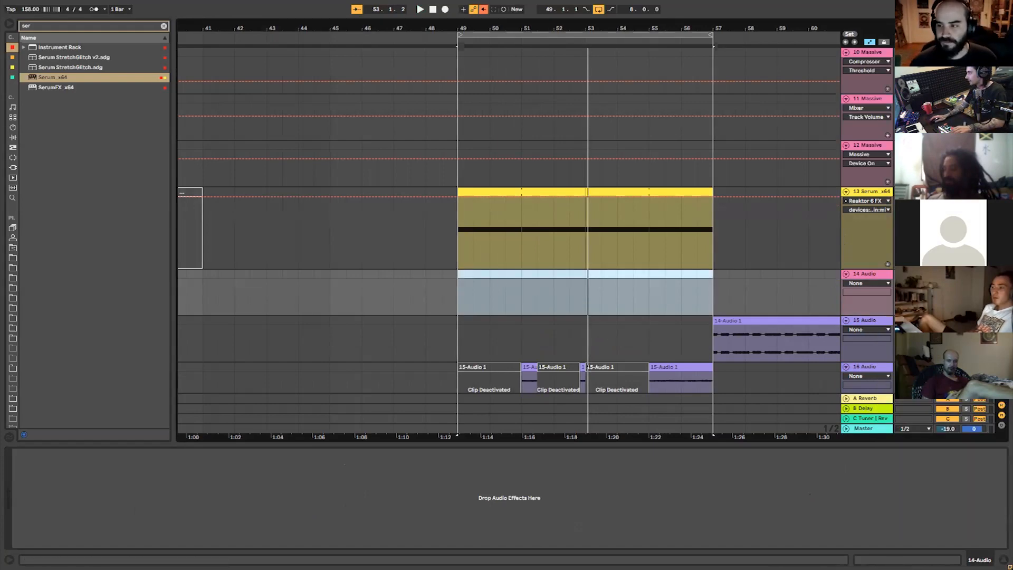
pyautogui.press('F9')
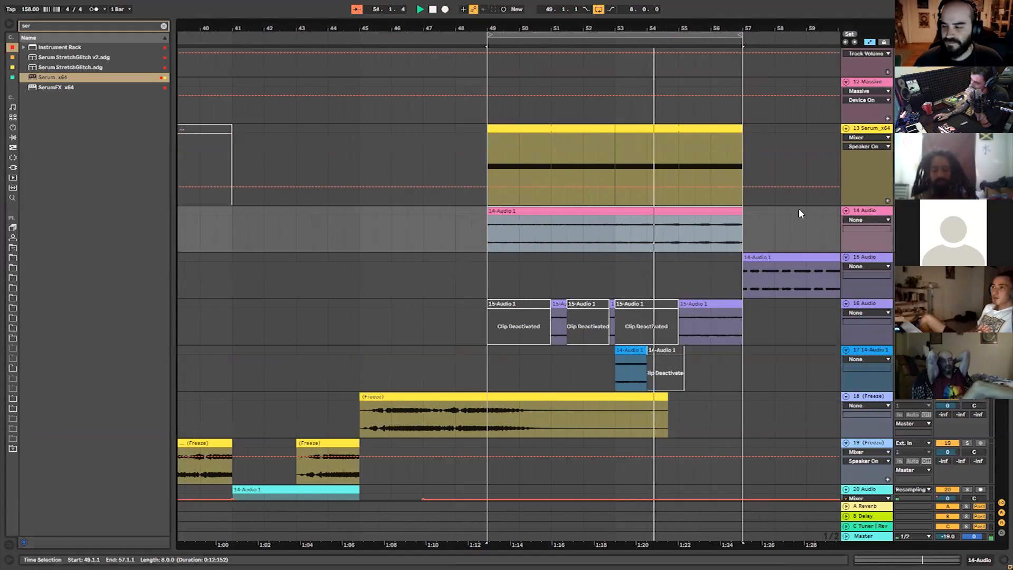
pyautogui.doubleClick(860, 211)
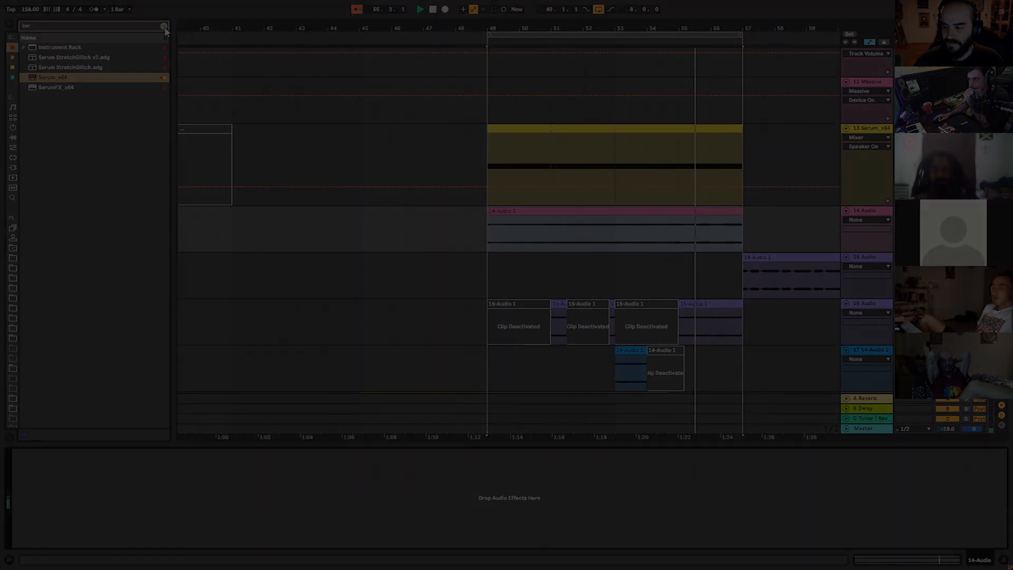